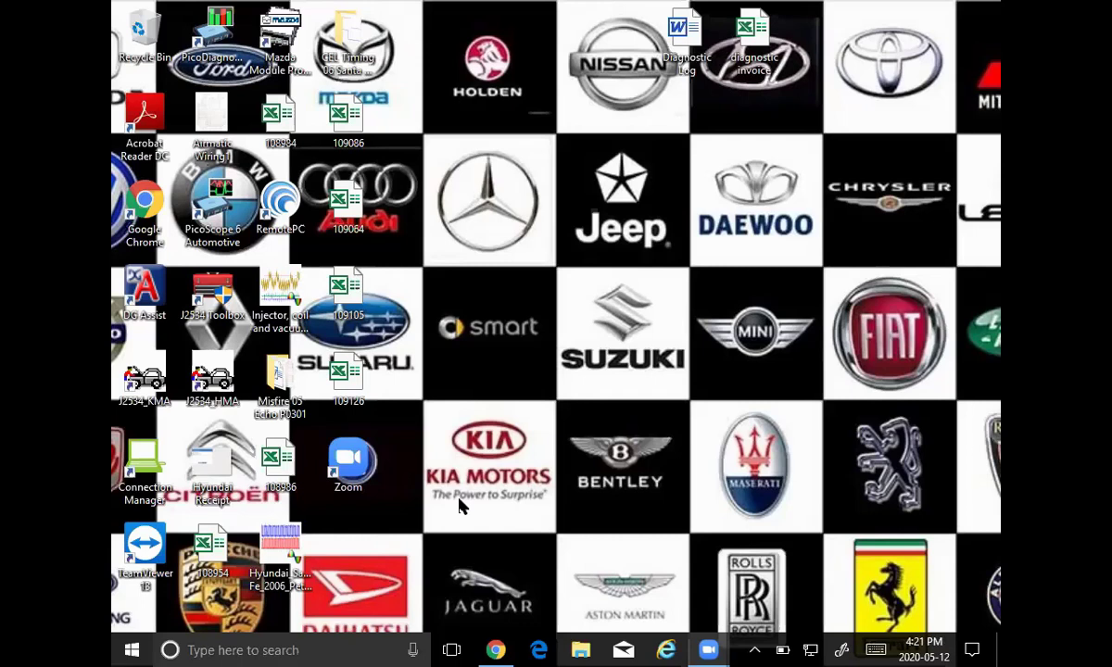
Search Direct-Hit for code P0441 to bring up Hyundai TSB 15-FL-003 on the ECU update.
{"action": "left_click", "coordinate": [485, 648]}
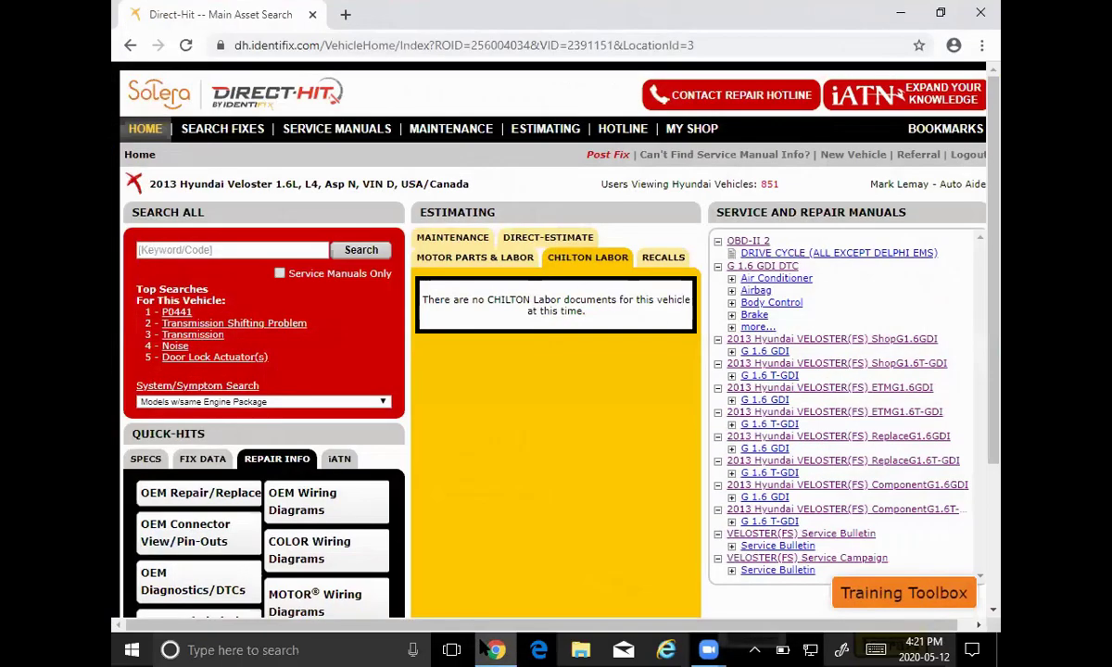
{"action": "left_click", "coordinate": [297, 248]}
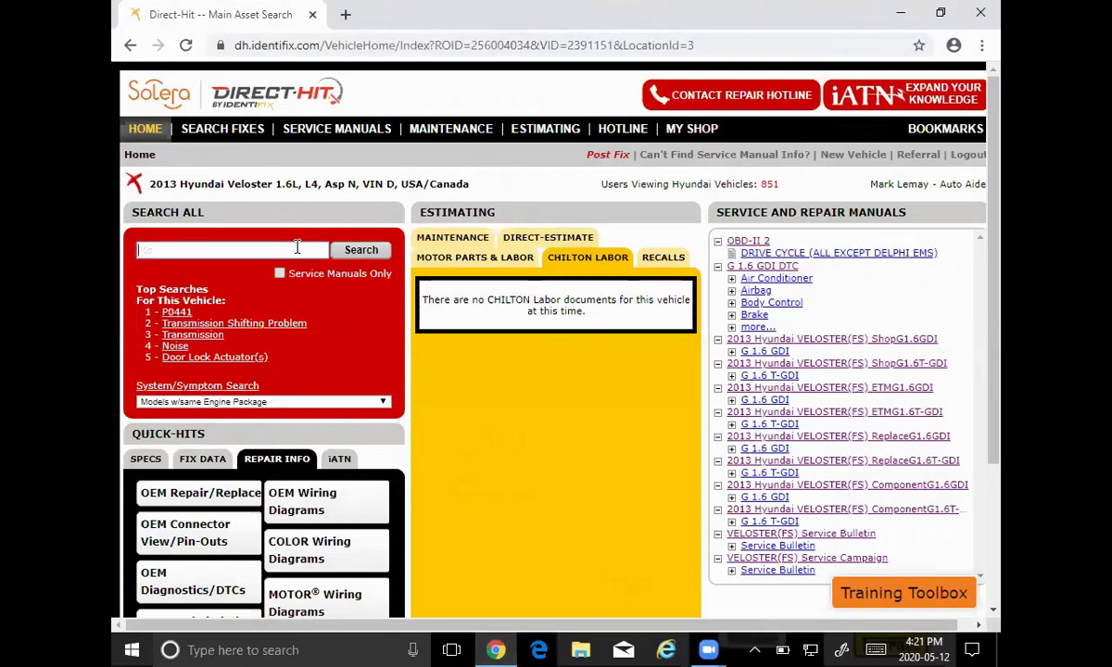
{"action": "type", "text": "P04"}
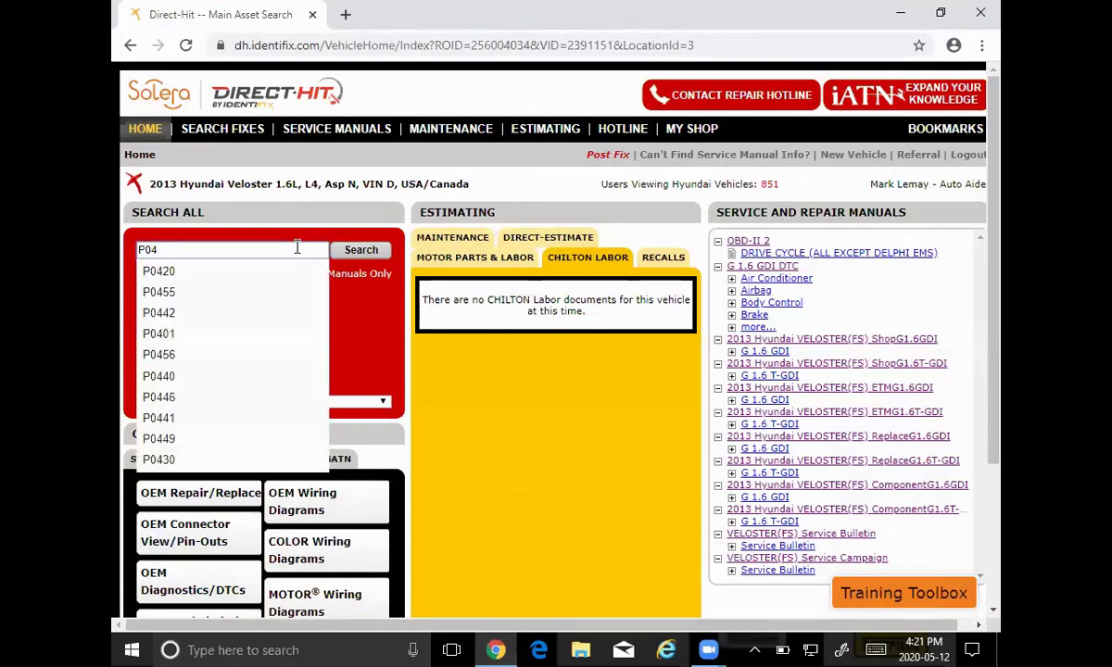
{"action": "type", "text": "1"}
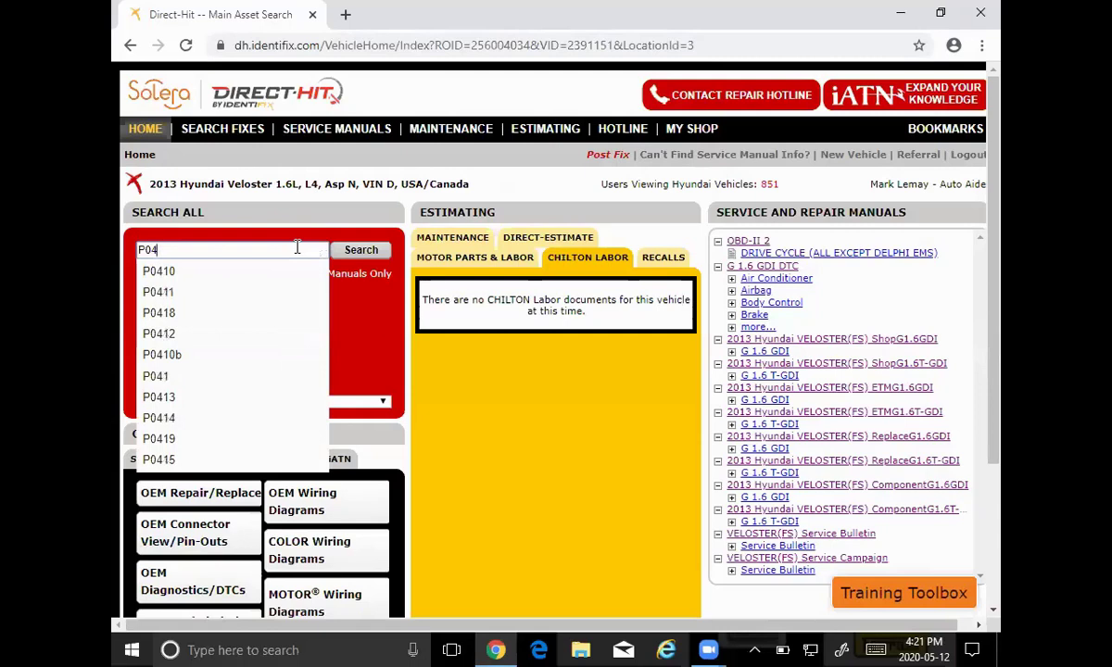
{"action": "type", "text": "41"}
{"action": "key", "text": "Return"}
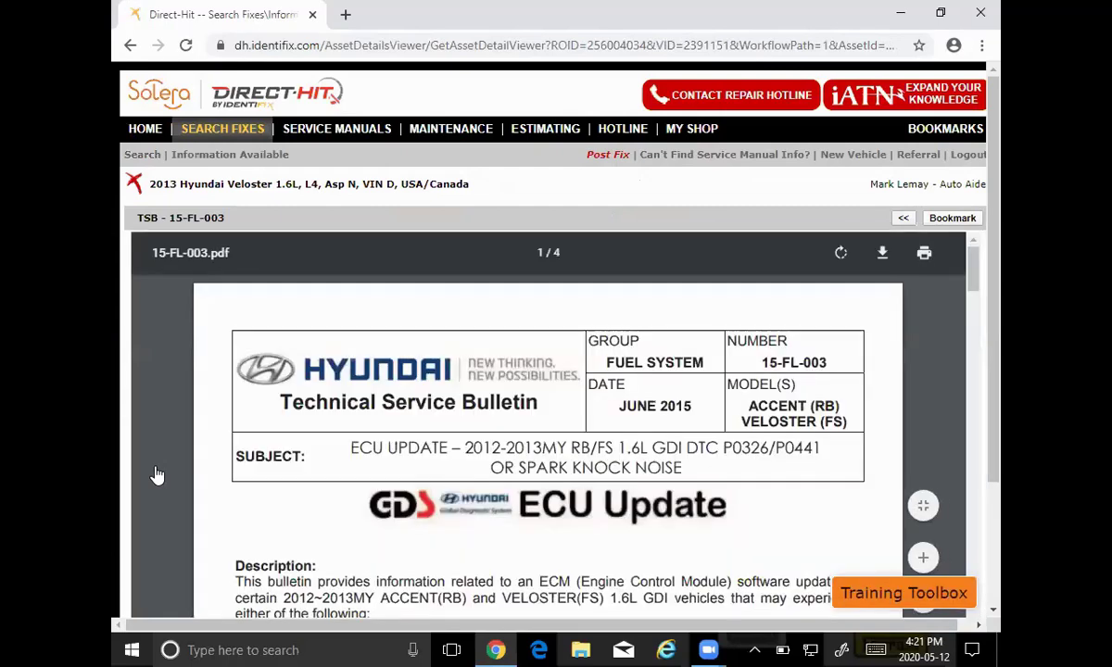
Read TSB 15-FL-003 down to its page 3 Event #356 ROM ID table, then show the desktop.
{"action": "scroll", "coordinate": [158, 475], "scroll_direction": "down", "scroll_amount": 5}
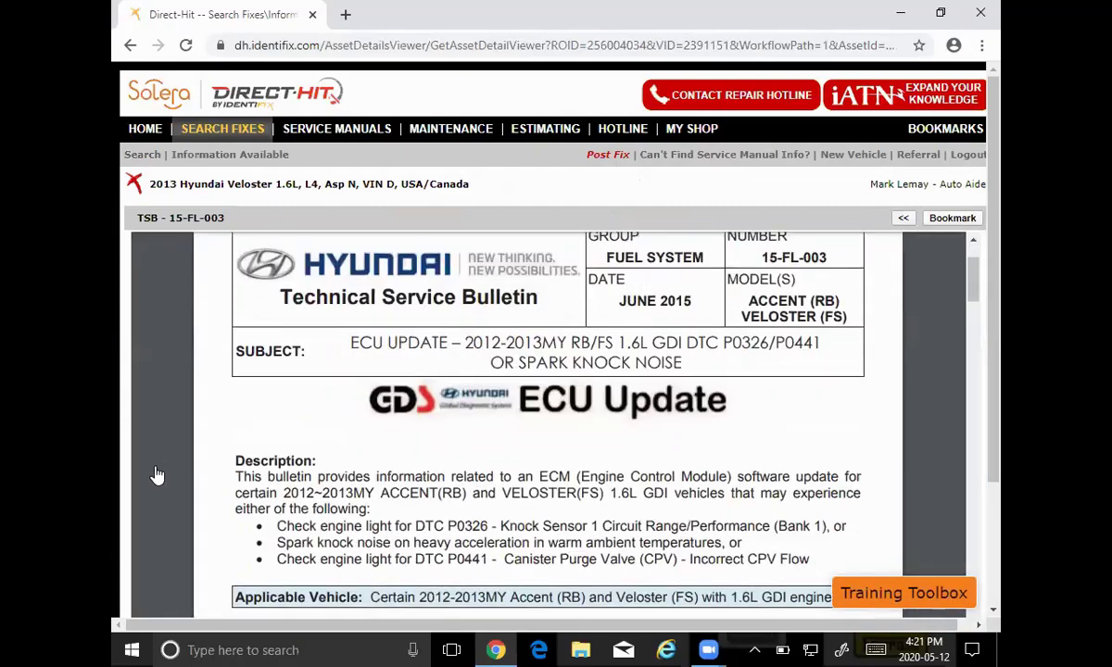
{"action": "scroll", "coordinate": [158, 476], "scroll_direction": "down", "scroll_amount": 10}
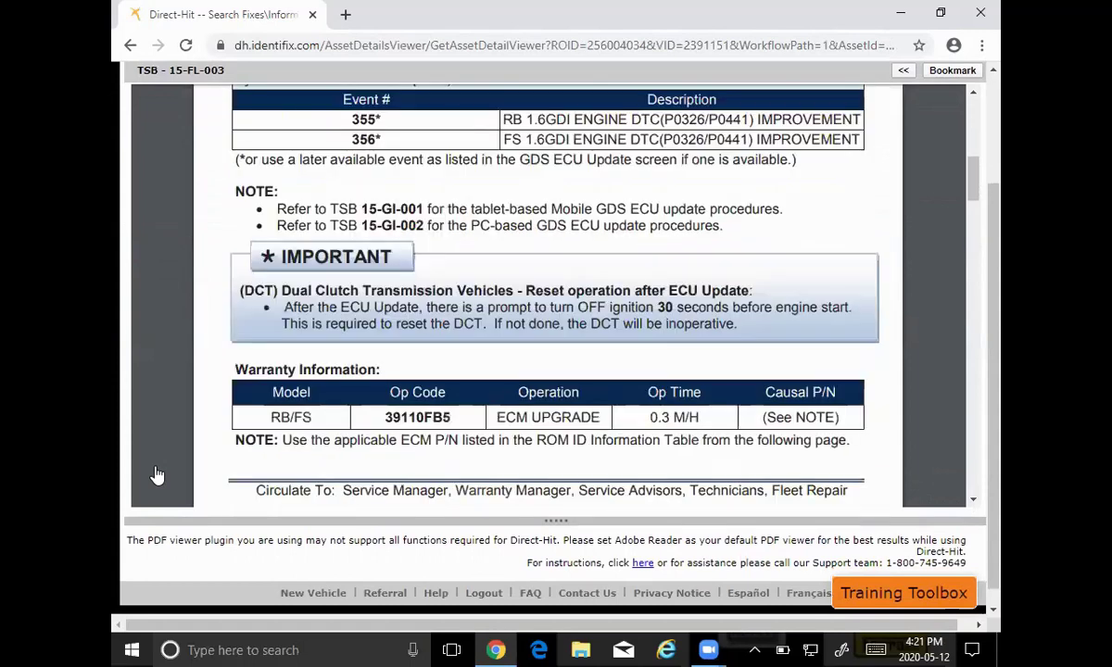
{"action": "scroll", "coordinate": [158, 476], "scroll_direction": "down", "scroll_amount": 5}
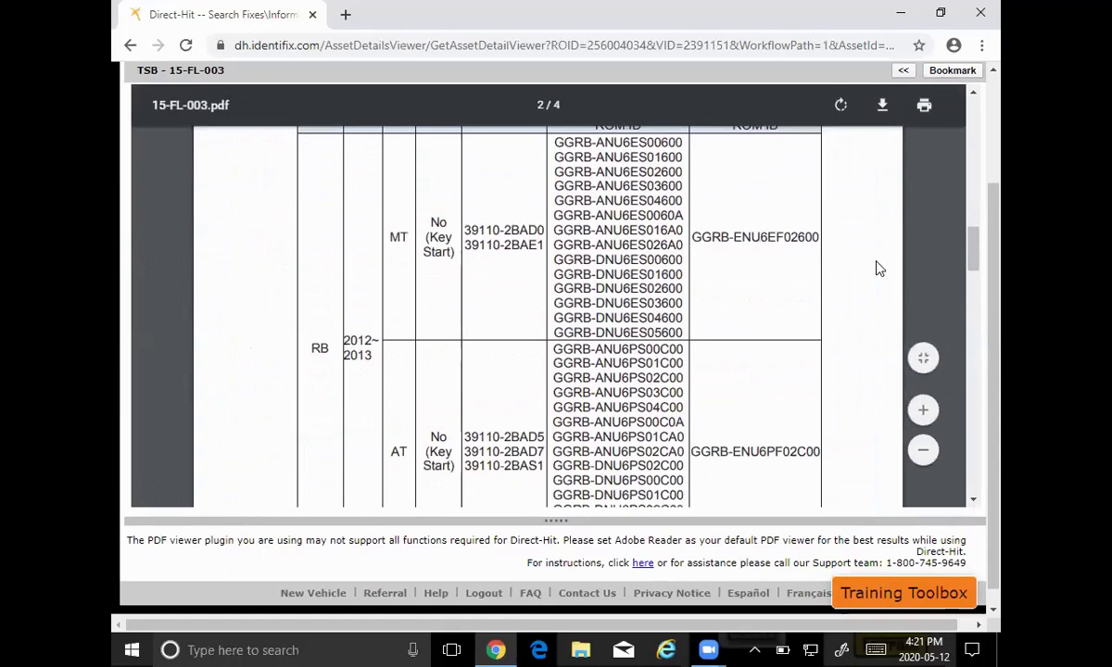
{"action": "scroll", "coordinate": [879, 269], "scroll_direction": "down", "scroll_amount": 10}
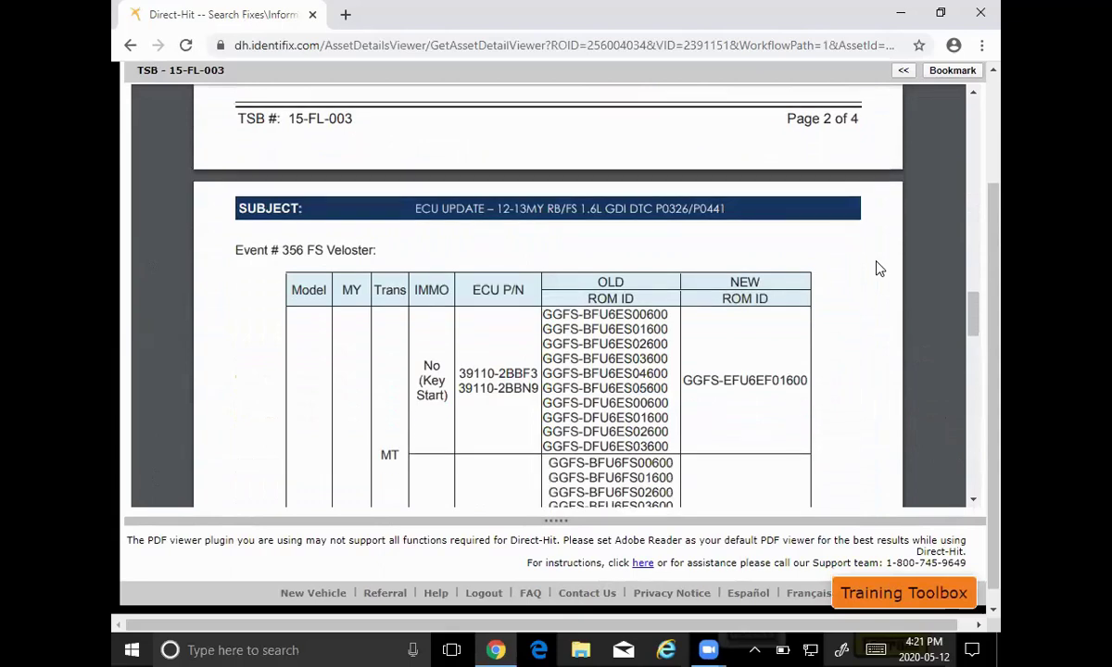
{"action": "scroll", "coordinate": [879, 268], "scroll_direction": "down", "scroll_amount": 3}
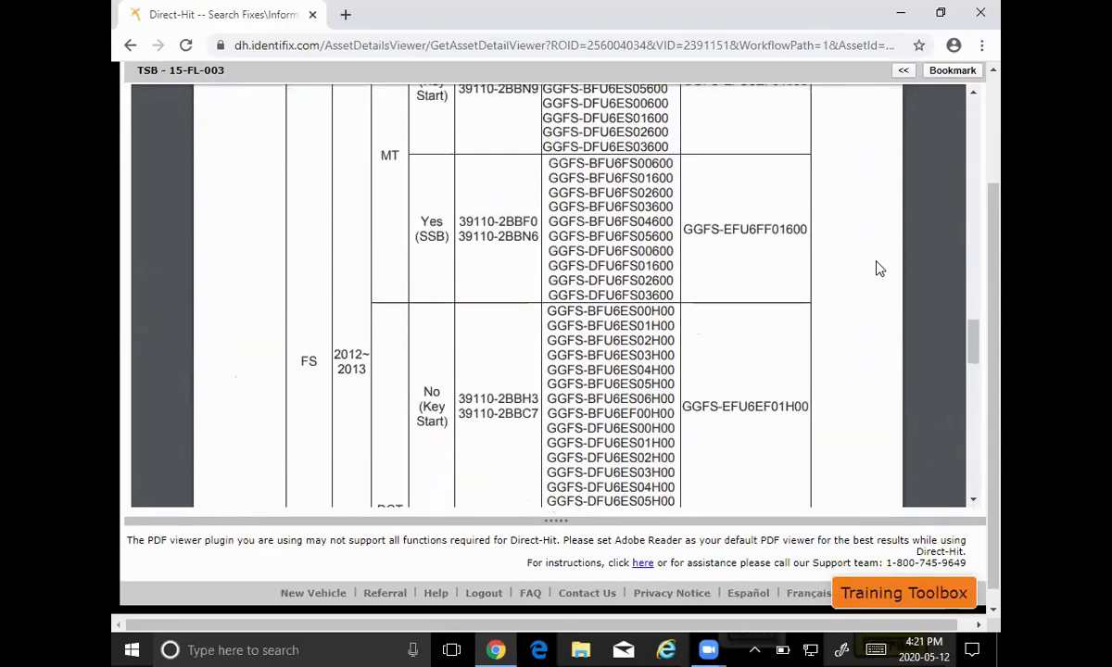
{"action": "scroll", "coordinate": [879, 269], "scroll_direction": "up", "scroll_amount": 1}
{"action": "scroll", "coordinate": [879, 269], "scroll_direction": "down", "scroll_amount": 2}
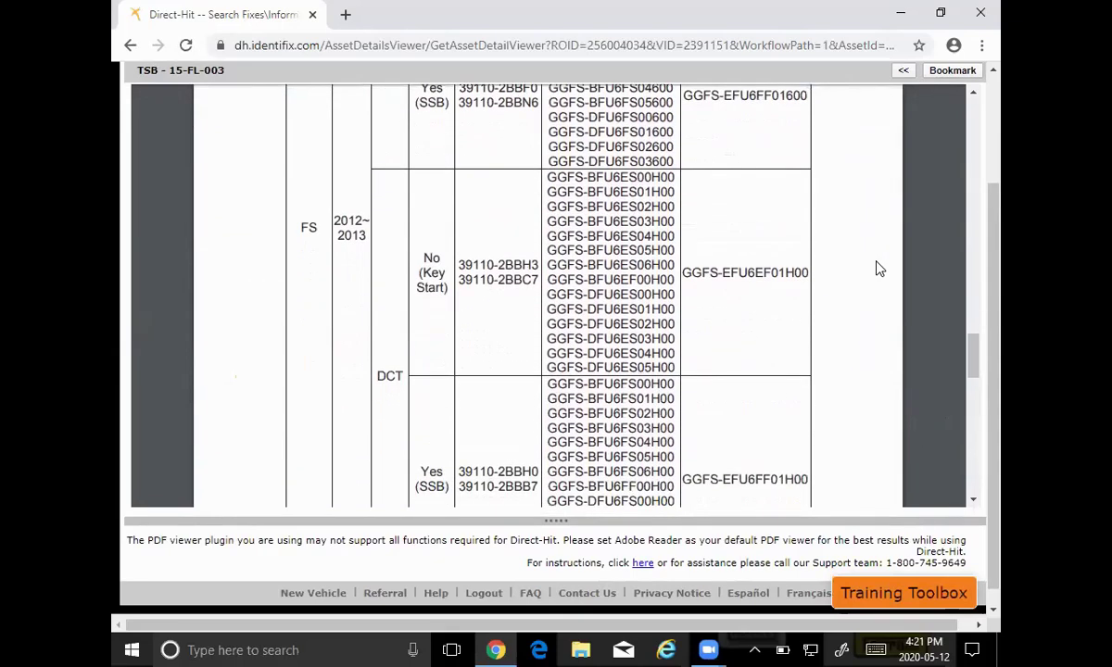
{"action": "scroll", "coordinate": [878, 269], "scroll_direction": "down", "scroll_amount": 1}
{"action": "scroll", "coordinate": [878, 269], "scroll_direction": "down", "scroll_amount": 1}
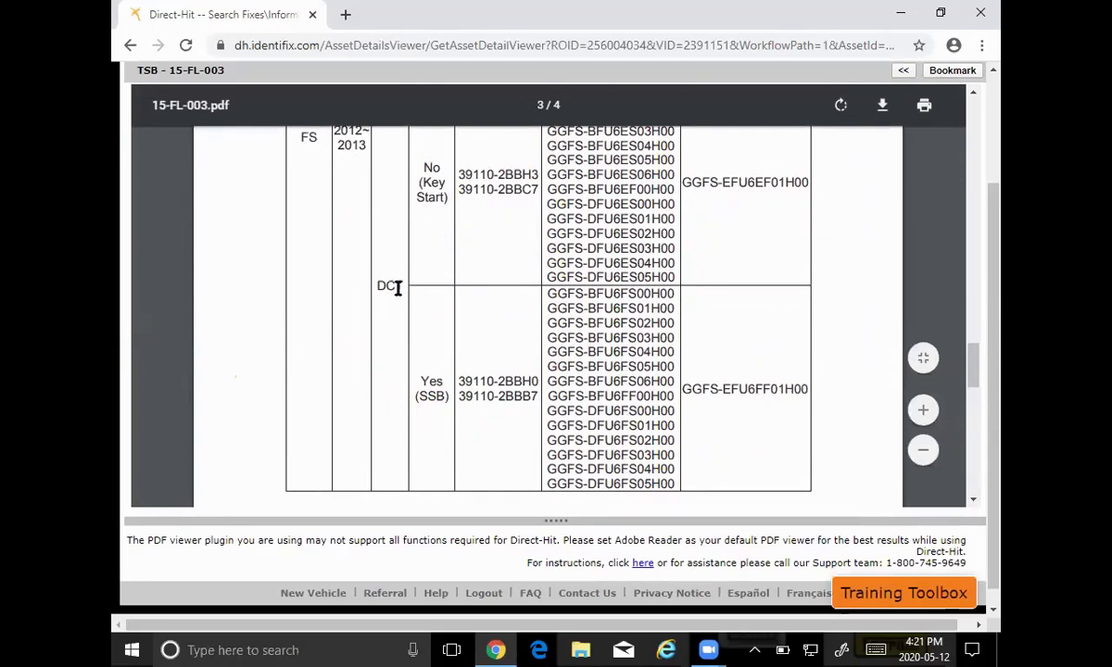
{"action": "scroll", "coordinate": [464, 346], "scroll_direction": "up", "scroll_amount": 10}
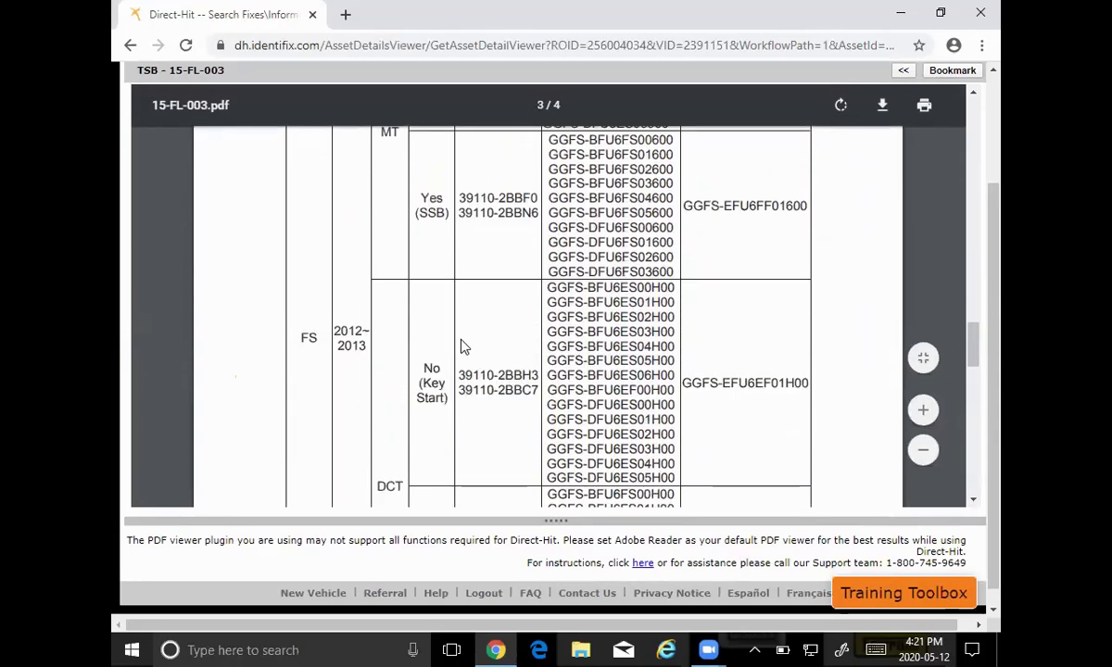
{"action": "scroll", "coordinate": [464, 345], "scroll_direction": "down", "scroll_amount": 10}
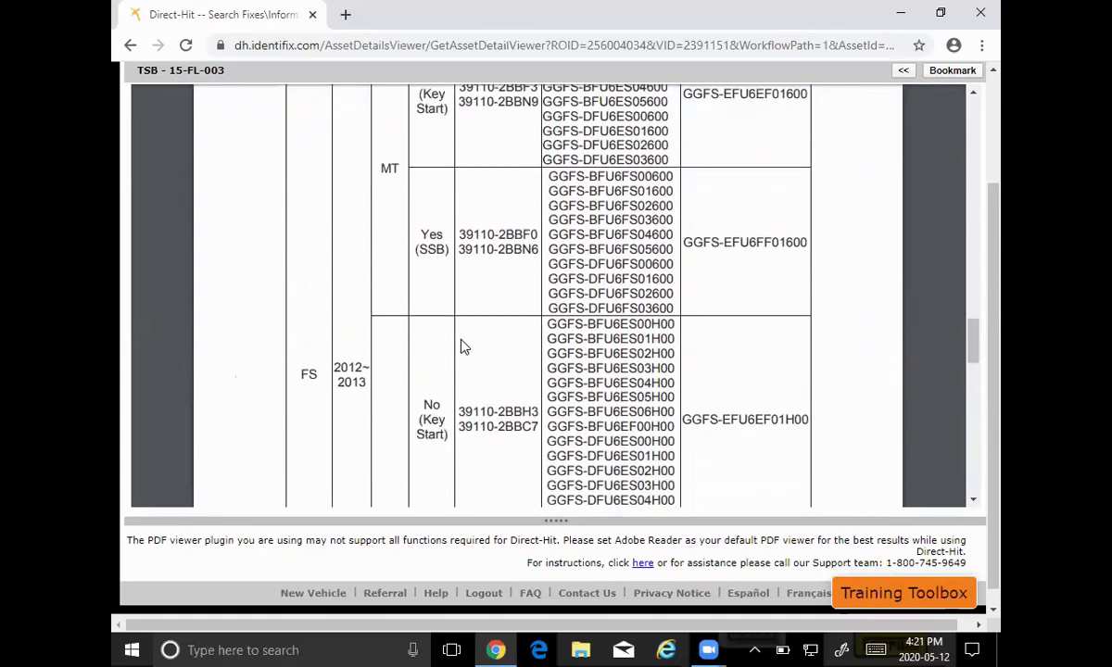
{"action": "scroll", "coordinate": [463, 346], "scroll_direction": "down", "scroll_amount": 1}
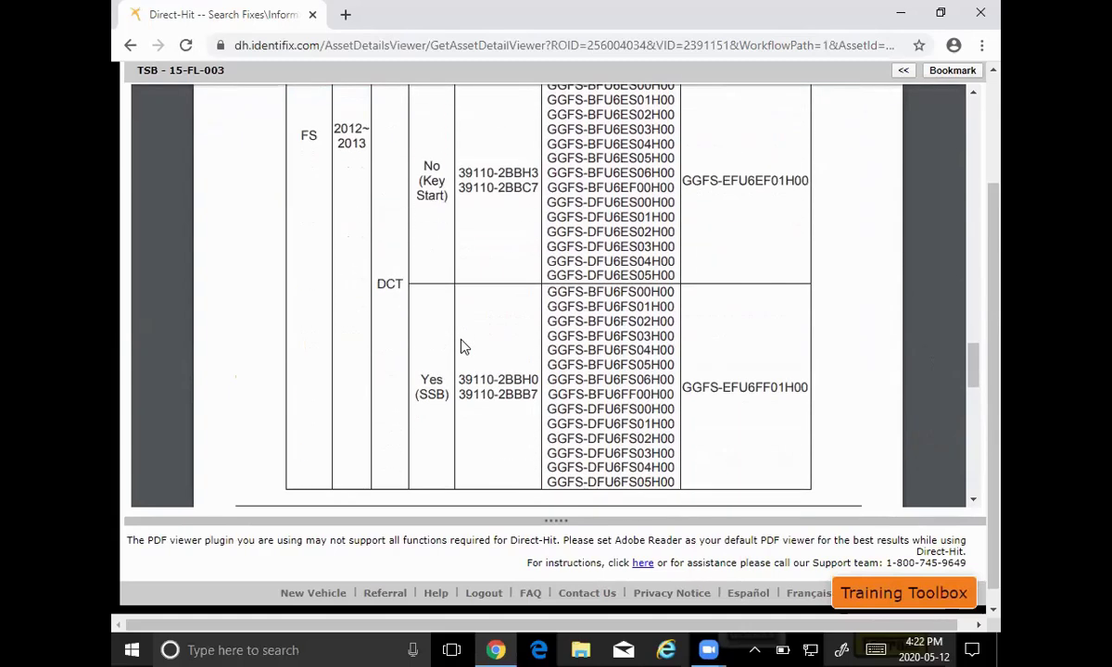
{"action": "scroll", "coordinate": [464, 345], "scroll_direction": "up", "scroll_amount": 1}
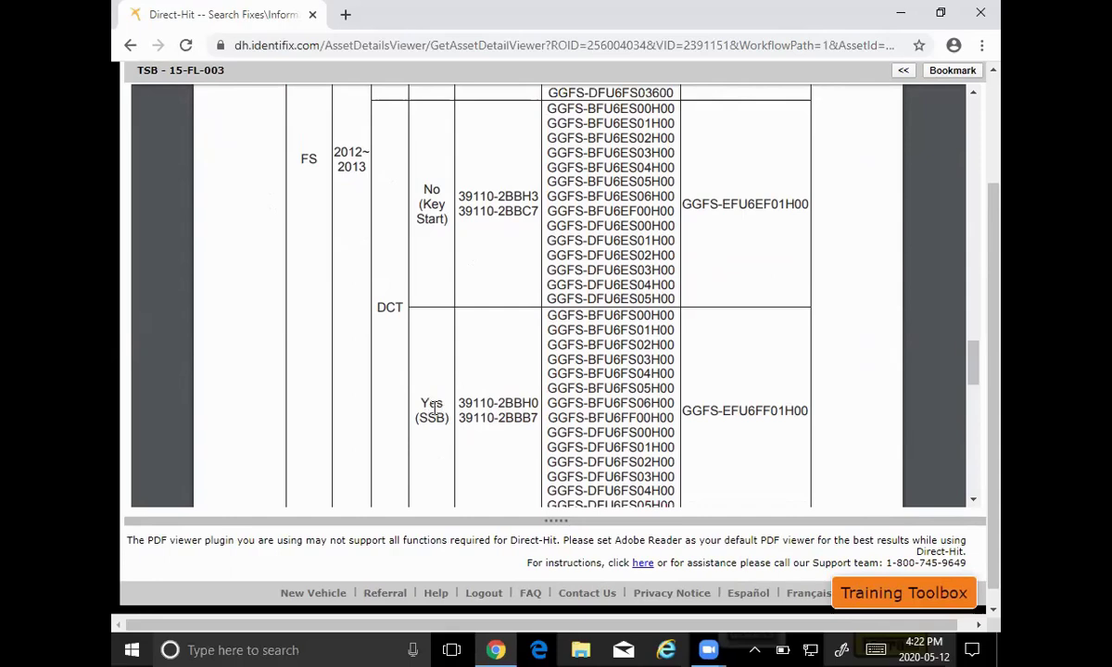
{"action": "scroll", "coordinate": [435, 407], "scroll_direction": "down", "scroll_amount": 1}
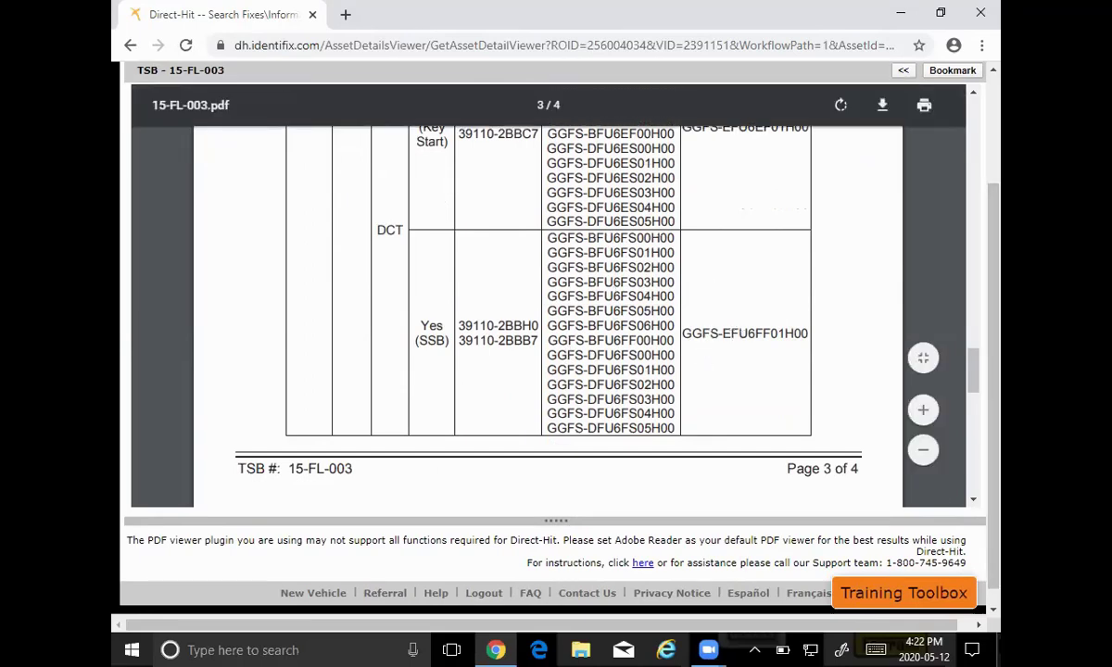
{"action": "key", "text": "super+d"}
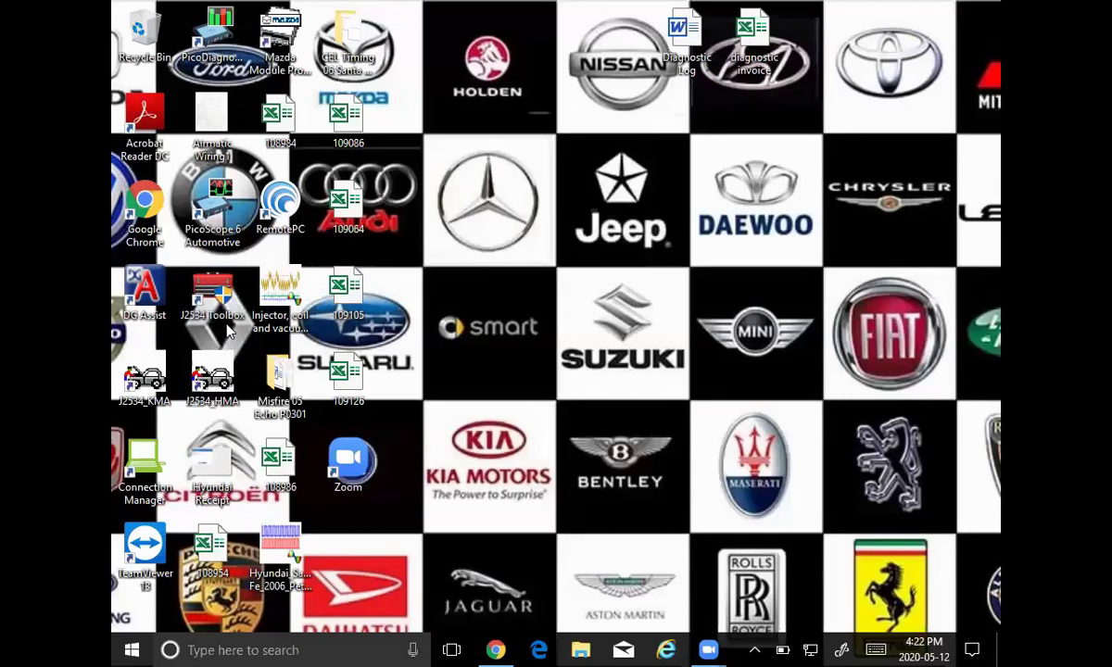
Launch J2534 ToolBox and auto-login with the CarDAQ-M device and its serial number.
{"action": "left_click", "coordinate": [215, 313]}
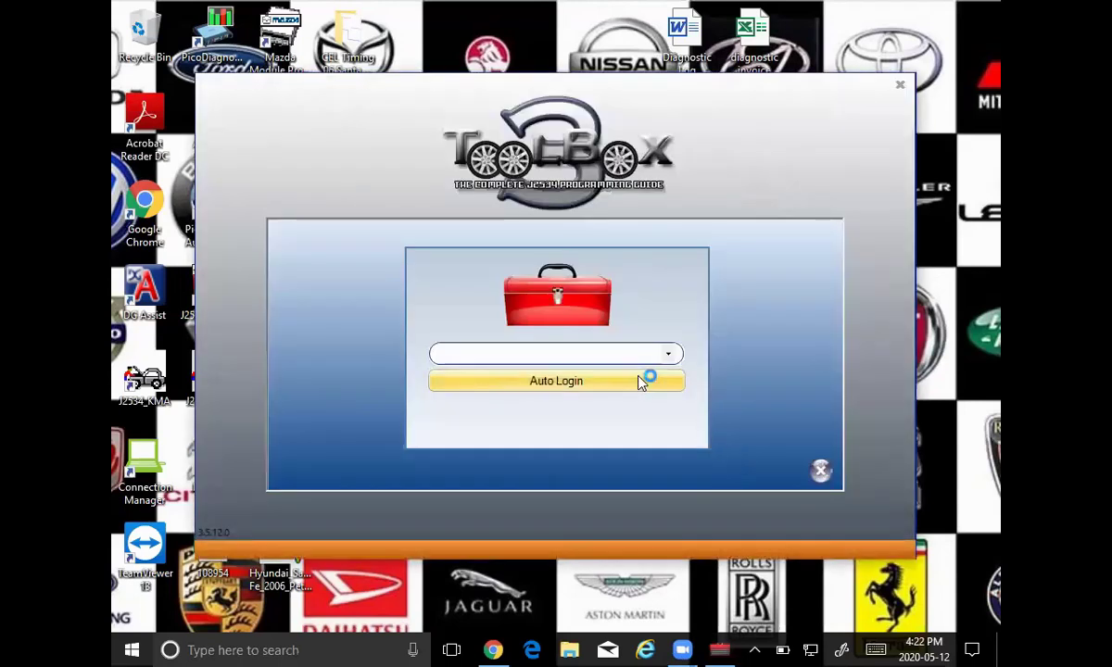
{"action": "left_click", "coordinate": [668, 355]}
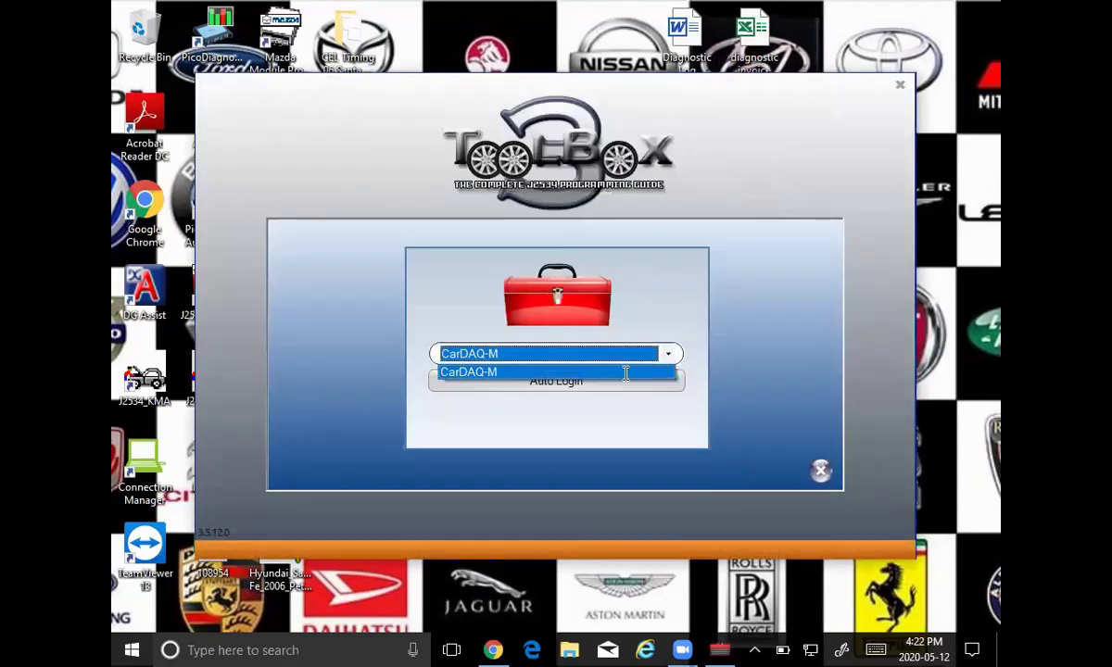
{"action": "left_click", "coordinate": [626, 373]}
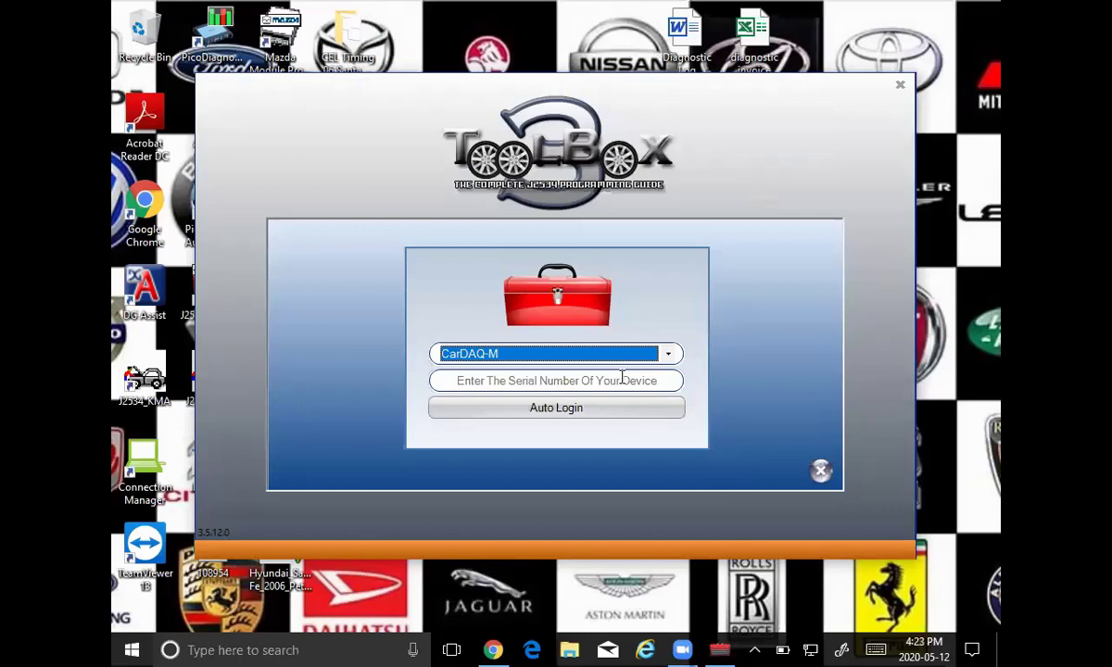
{"action": "left_click", "coordinate": [621, 380]}
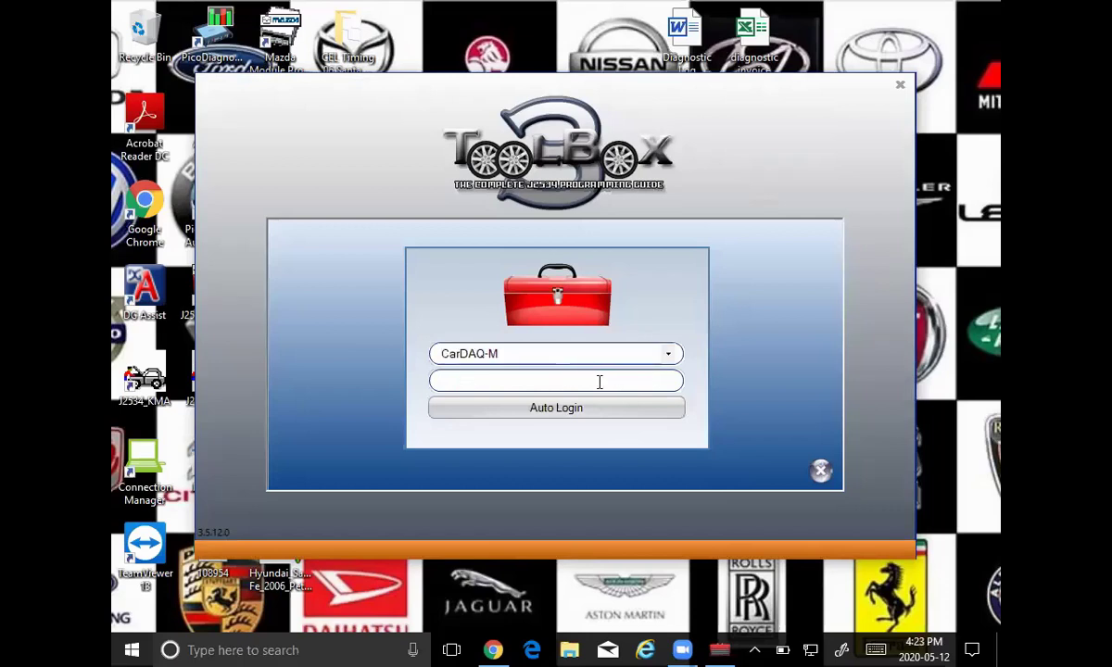
{"action": "type", "text": "005347"}
{"action": "left_click", "coordinate": [598, 422]}
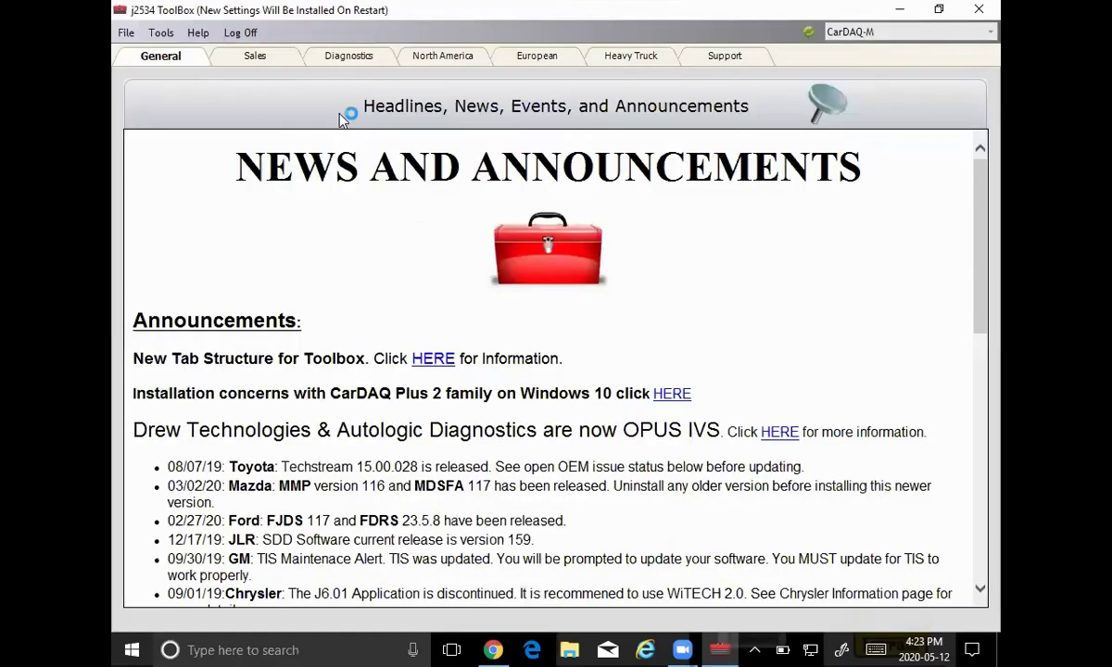
Switch to the Diagnostics section with the Generic OBD2 trouble-code and vehicle information functions.
{"action": "left_click", "coordinate": [348, 57]}
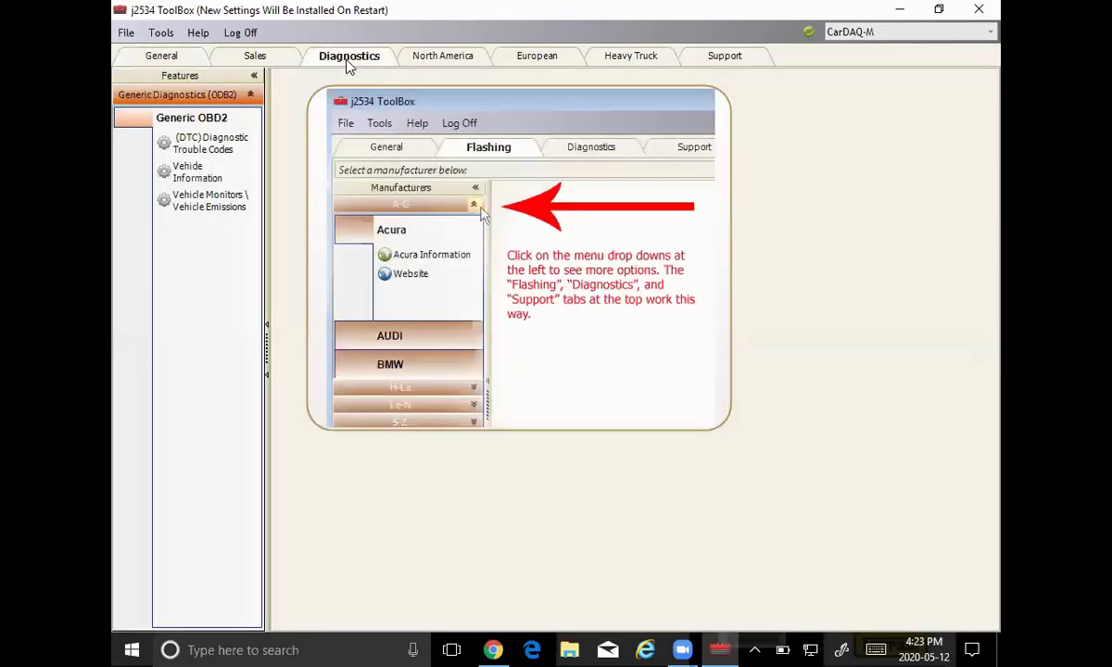
Request vehicle data, confirm both ignition prompts, and copy the calibration ID results.
{"action": "left_click", "coordinate": [194, 177]}
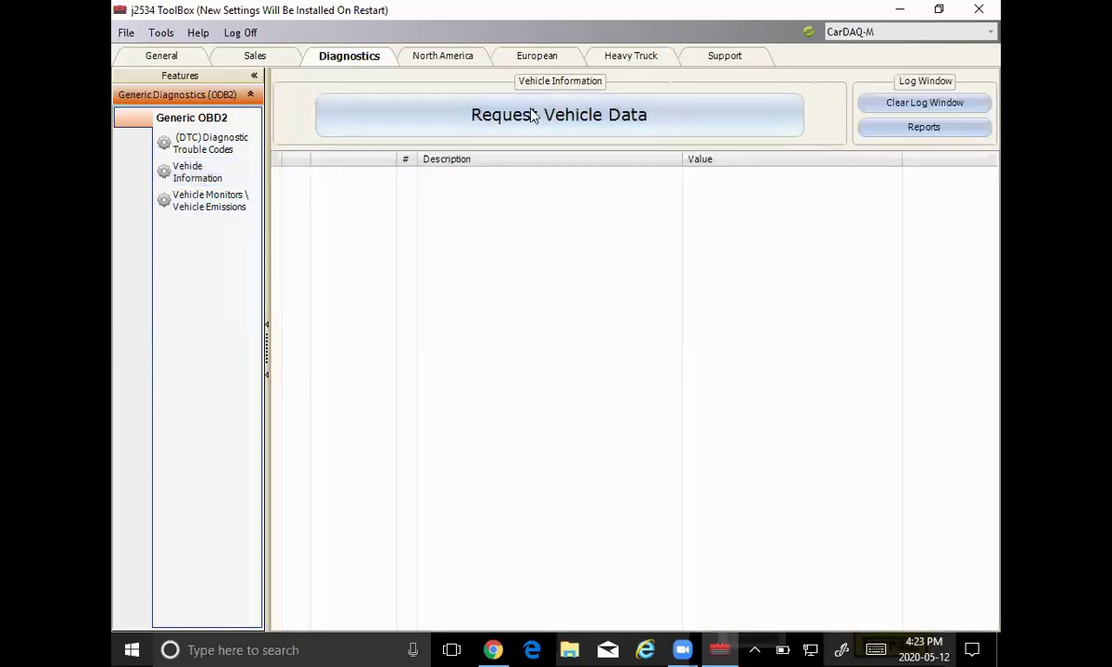
{"action": "left_click", "coordinate": [531, 114]}
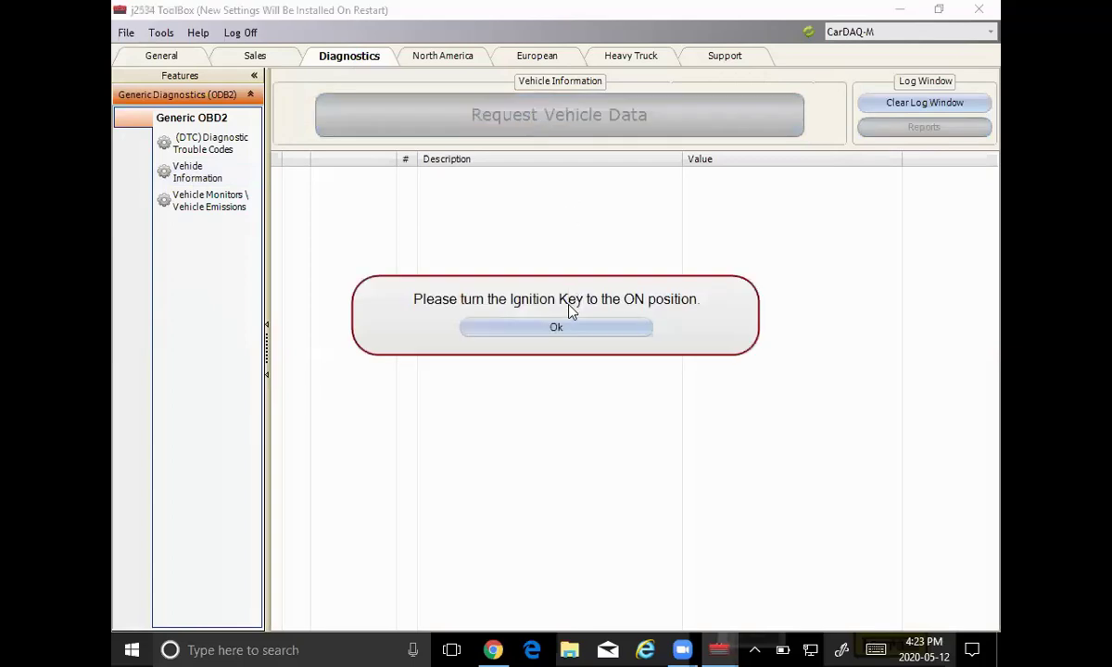
{"action": "left_click", "coordinate": [568, 326]}
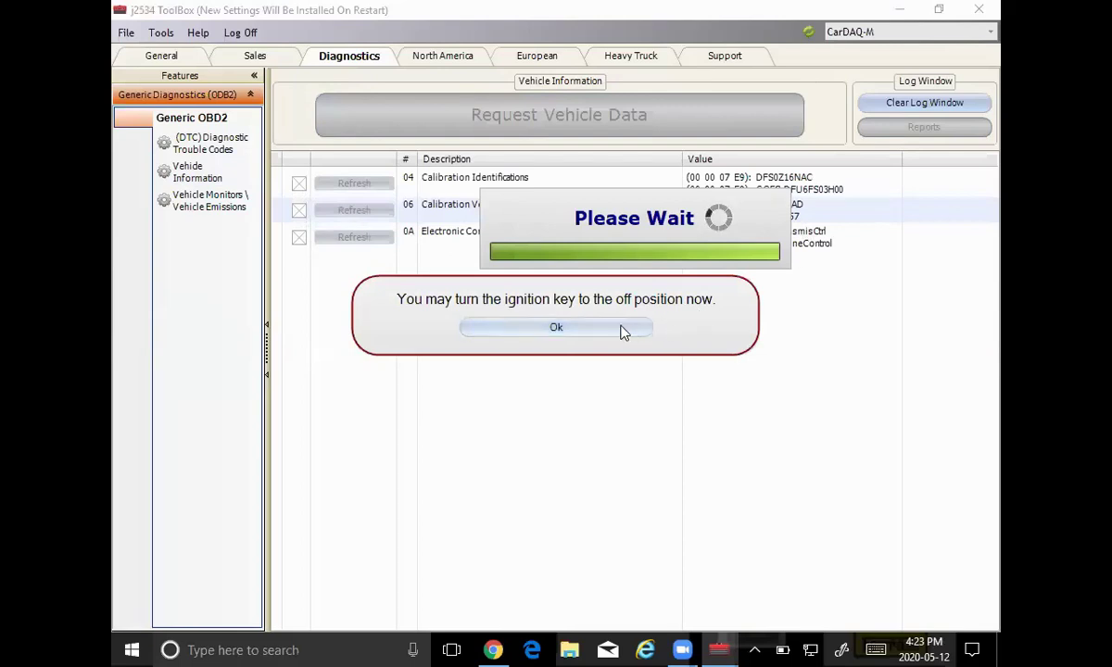
{"action": "left_click", "coordinate": [622, 330]}
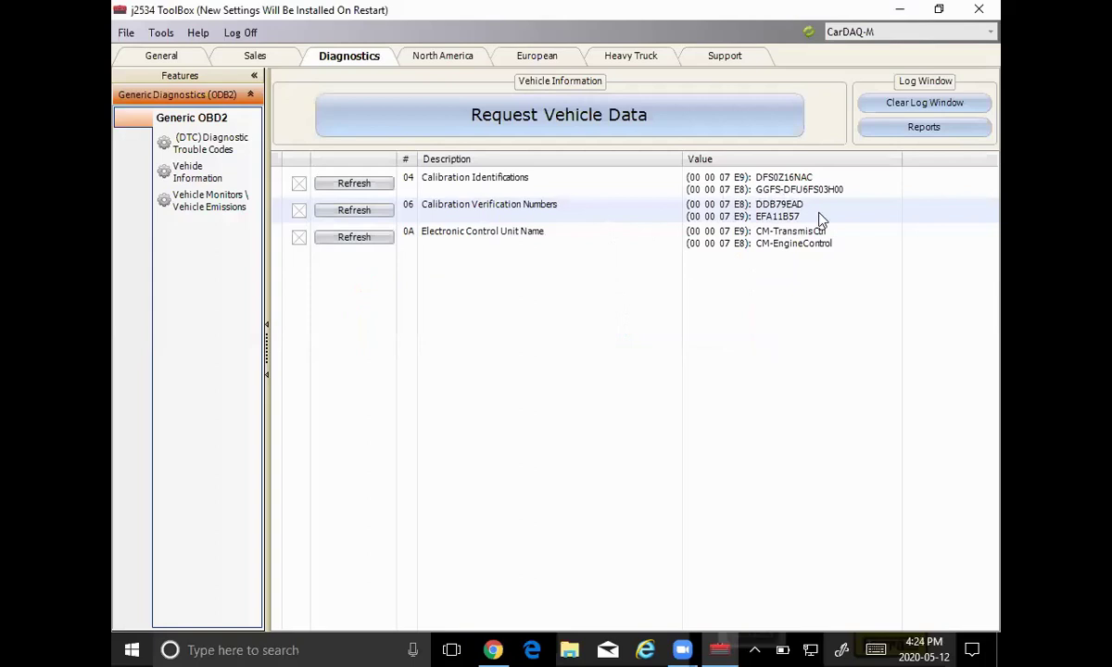
{"action": "right_click", "coordinate": [770, 244]}
{"action": "key", "text": "Down"}
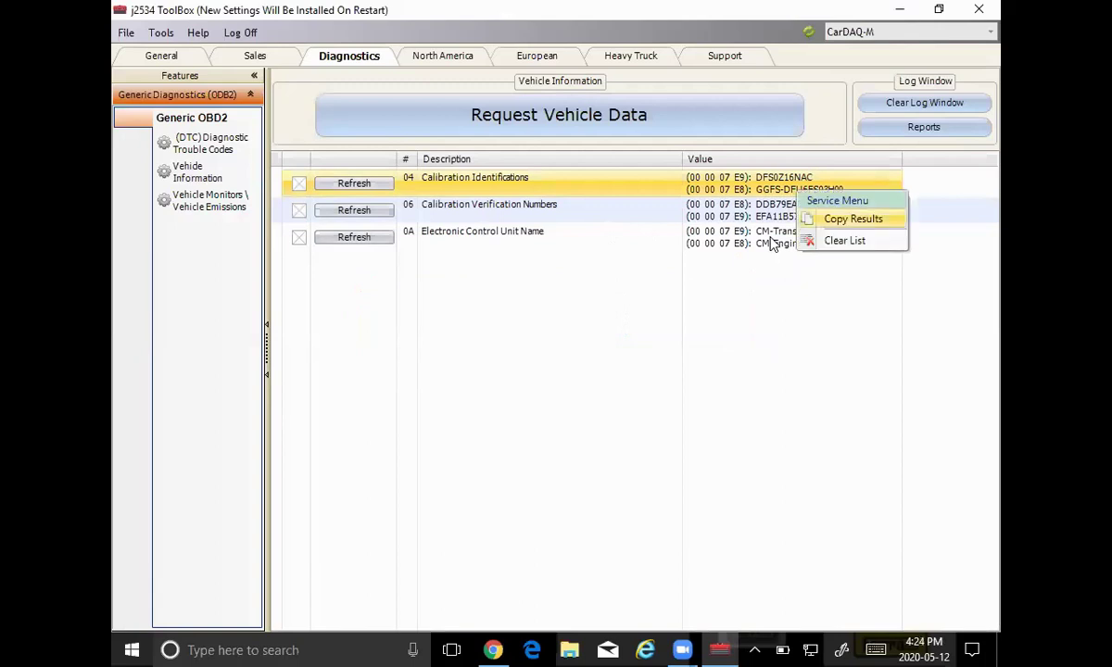
{"action": "key", "text": "Return"}
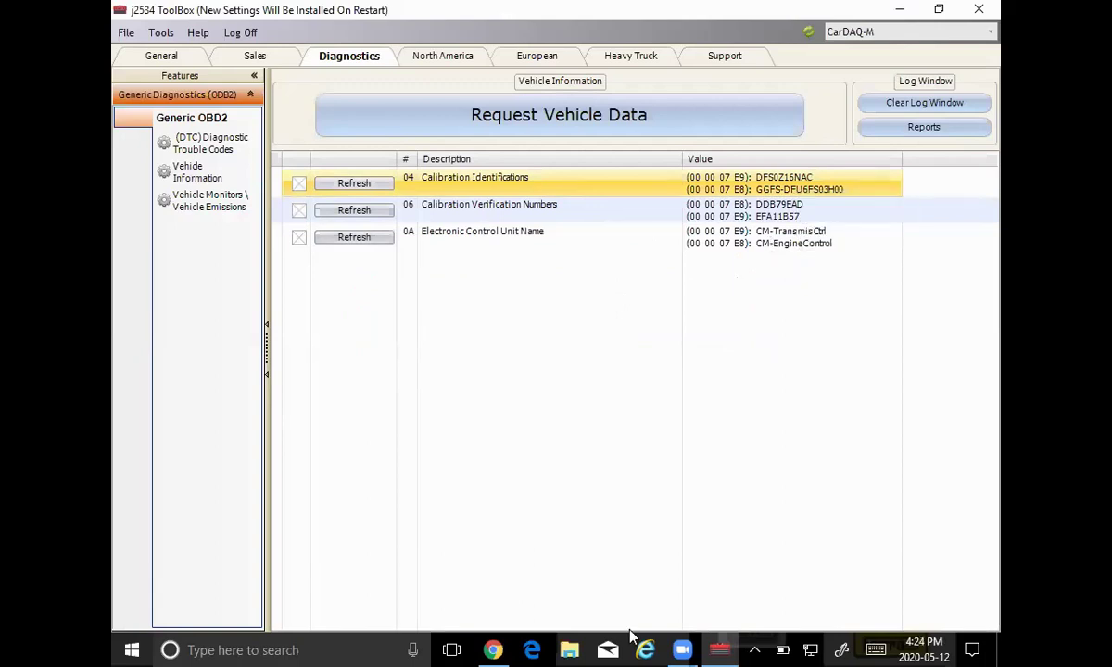
Compare the vehicle's calibration readout against the TSB 15-FL-003 ROM ID table.
{"action": "left_click", "coordinate": [493, 650]}
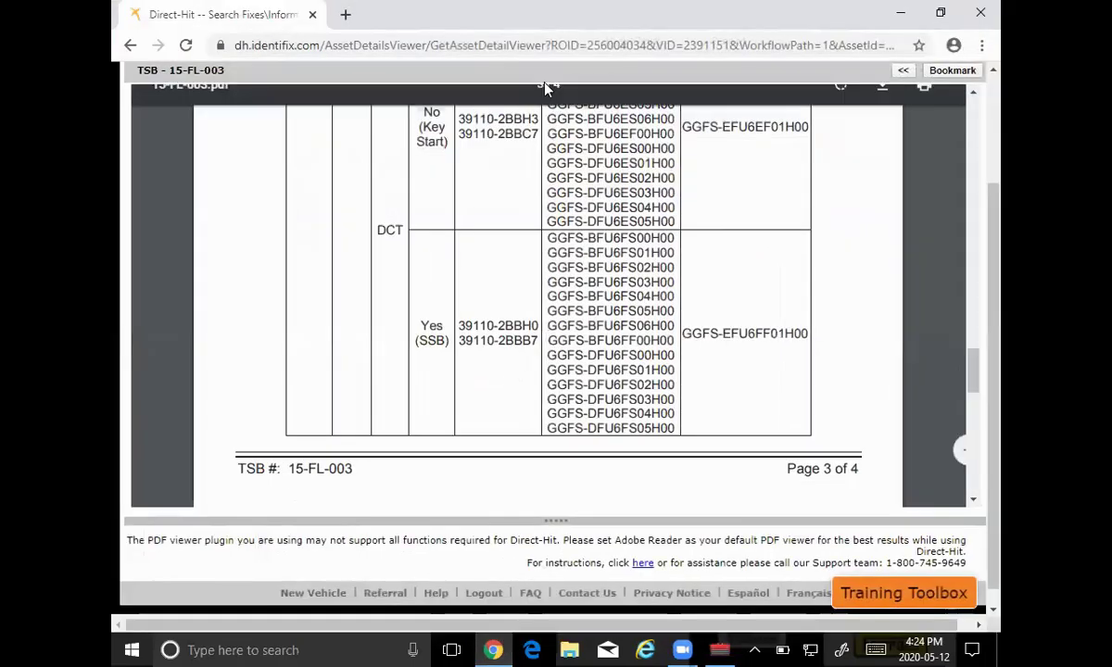
{"action": "left_click", "coordinate": [545, 46]}
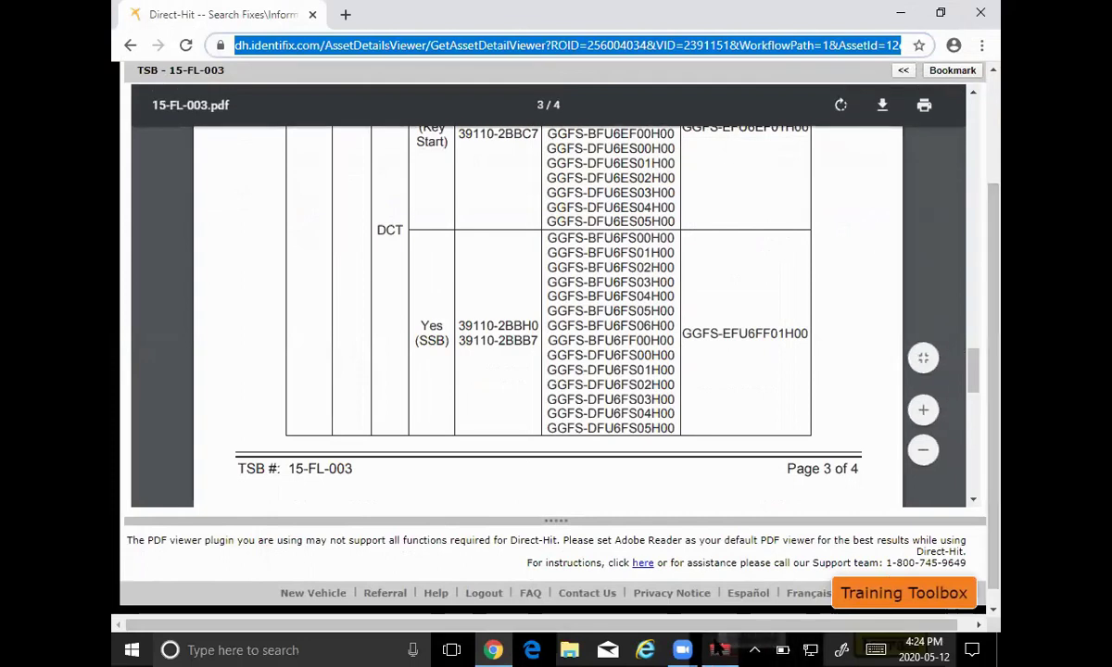
{"action": "key", "text": "alt+Tab"}
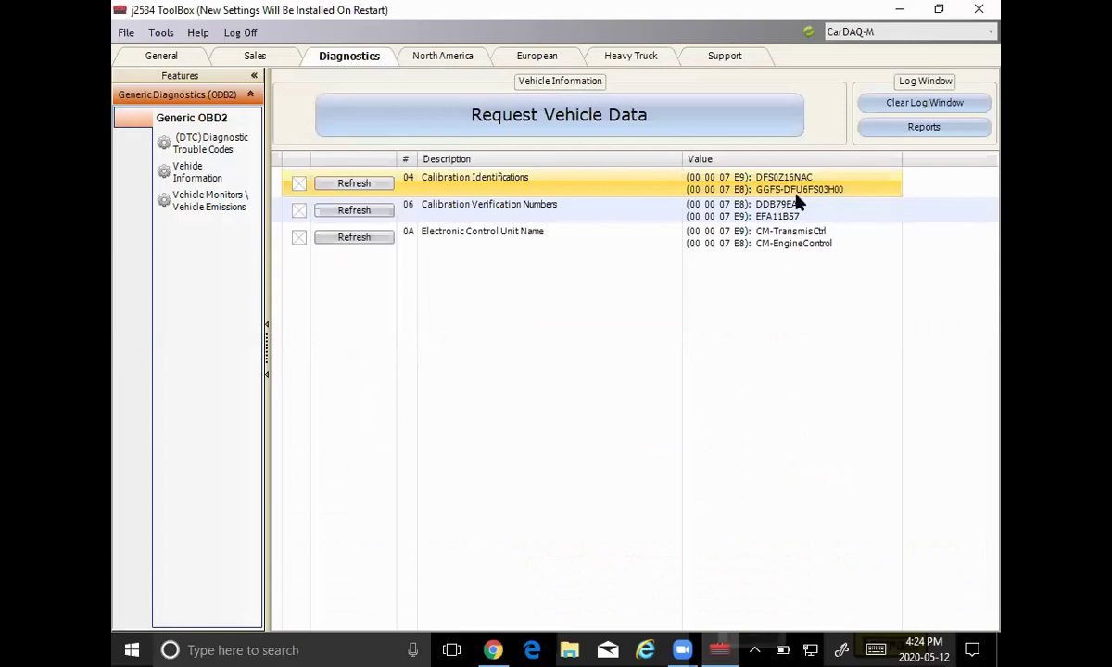
{"action": "key", "text": "alt+Tab"}
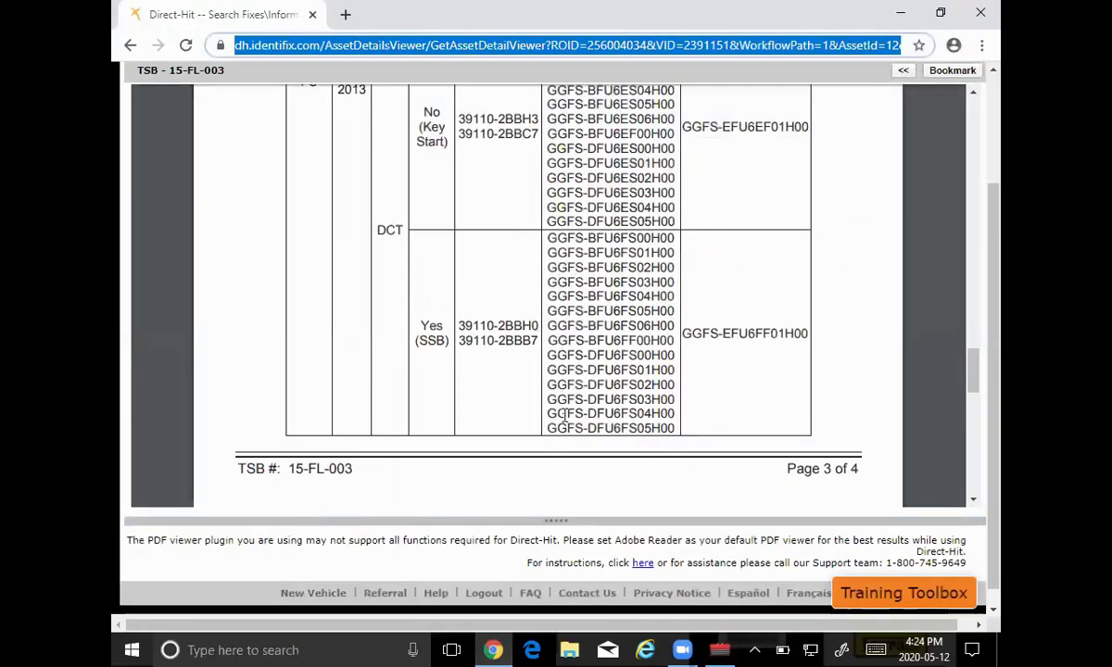
{"action": "left_click", "coordinate": [723, 650]}
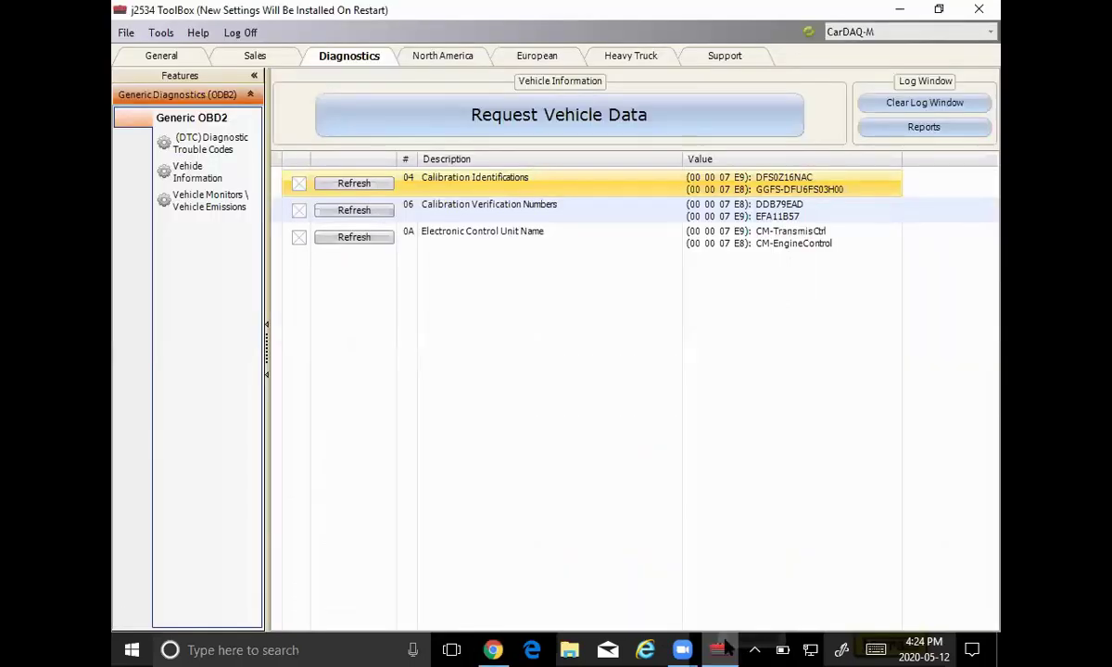
{"action": "left_click", "coordinate": [724, 649]}
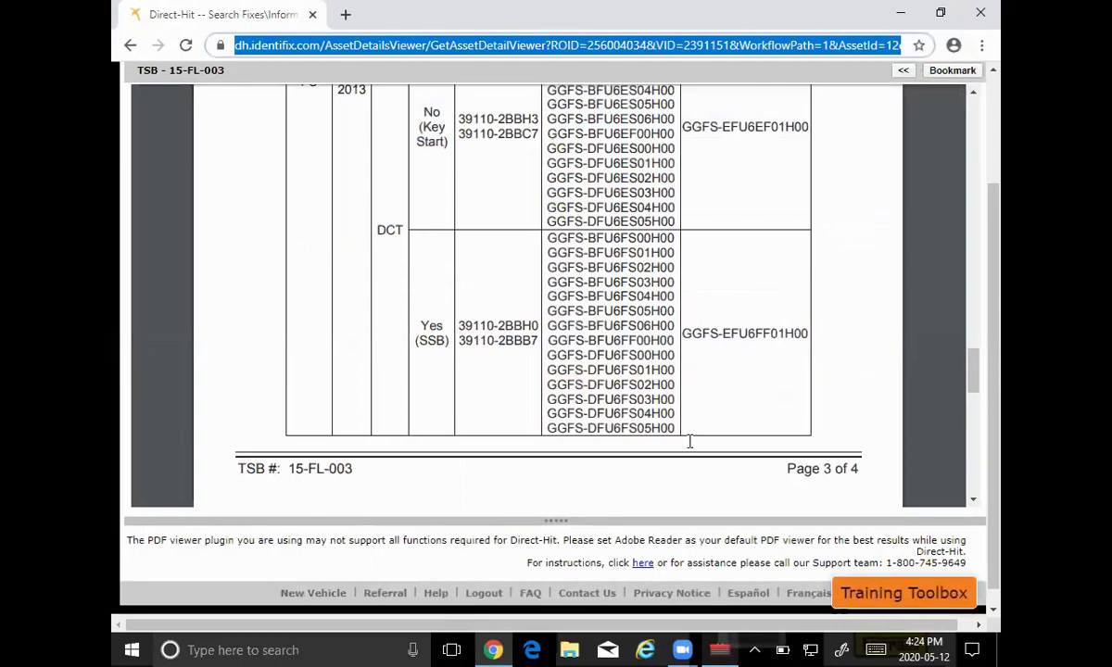
Highlight the GGFS-DFU6FS03H00 row, matching new ROM ID GGFS-EFU6FF01H00, then minimize Chrome.
{"action": "left_click_drag", "start_coordinate": [587, 355], "coordinate": [678, 436]}
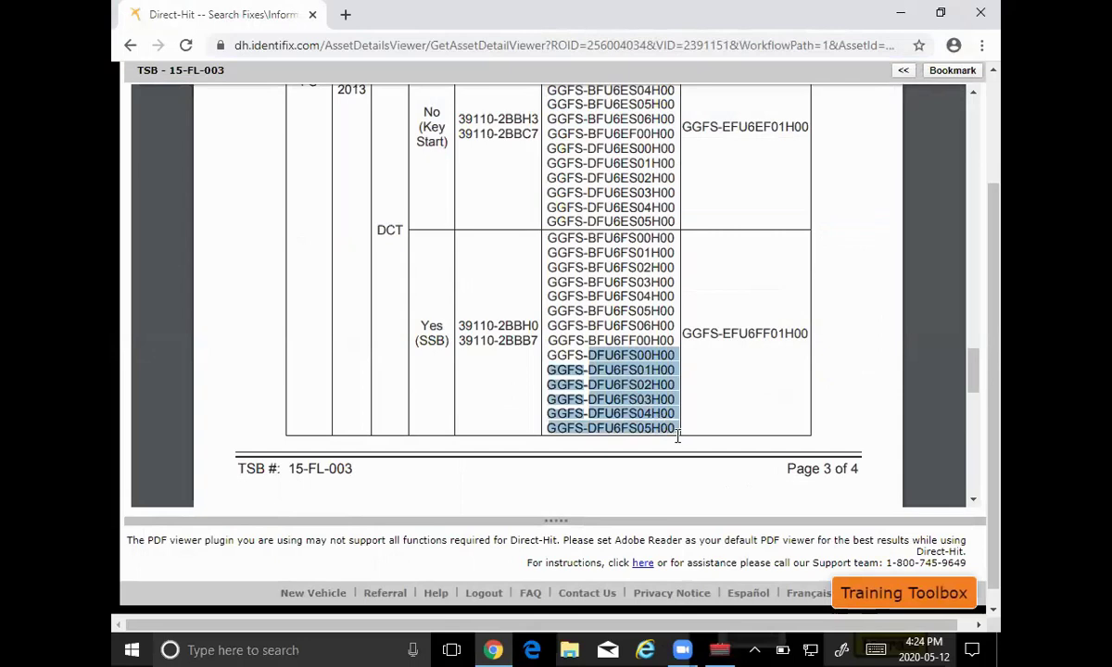
{"action": "left_click", "coordinate": [723, 648]}
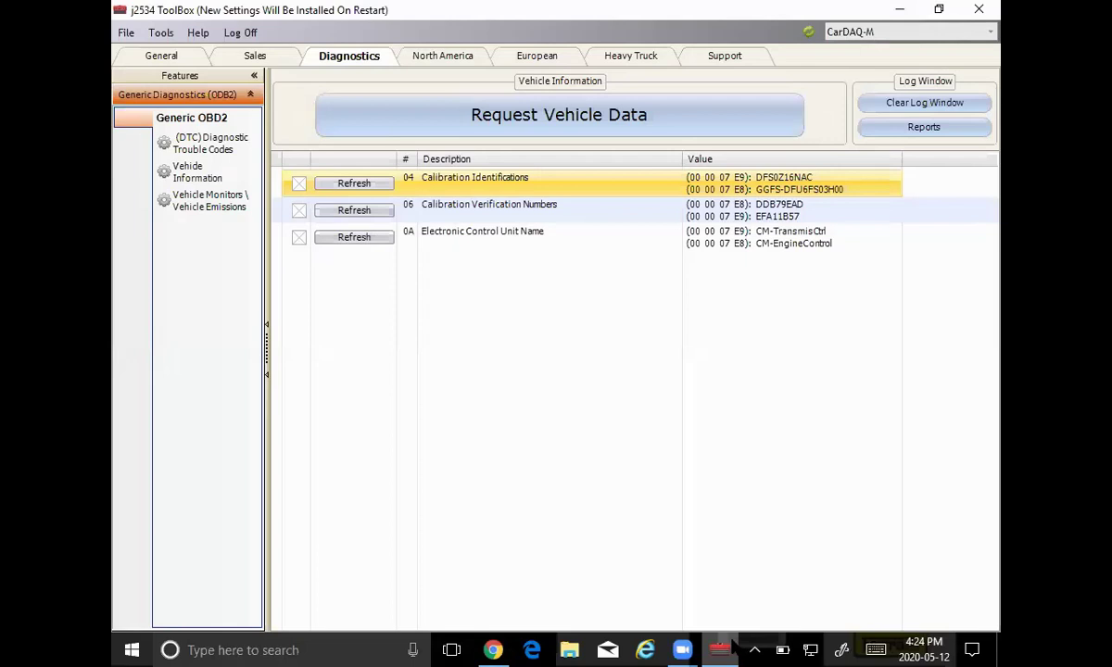
{"action": "left_click", "coordinate": [731, 645]}
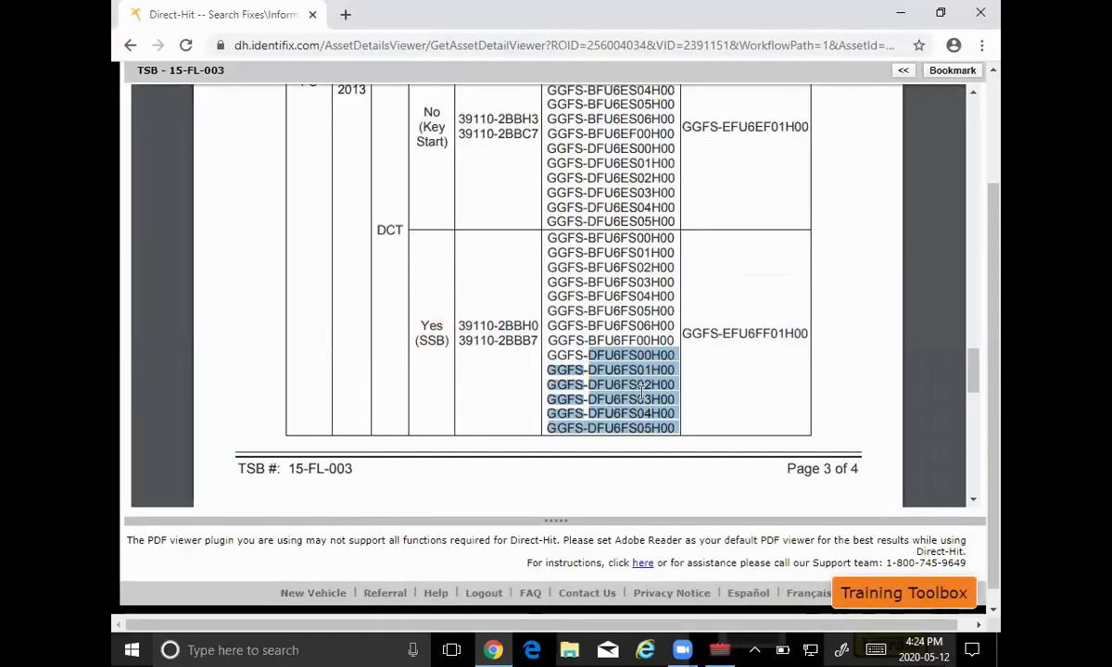
{"action": "left_click", "coordinate": [586, 394]}
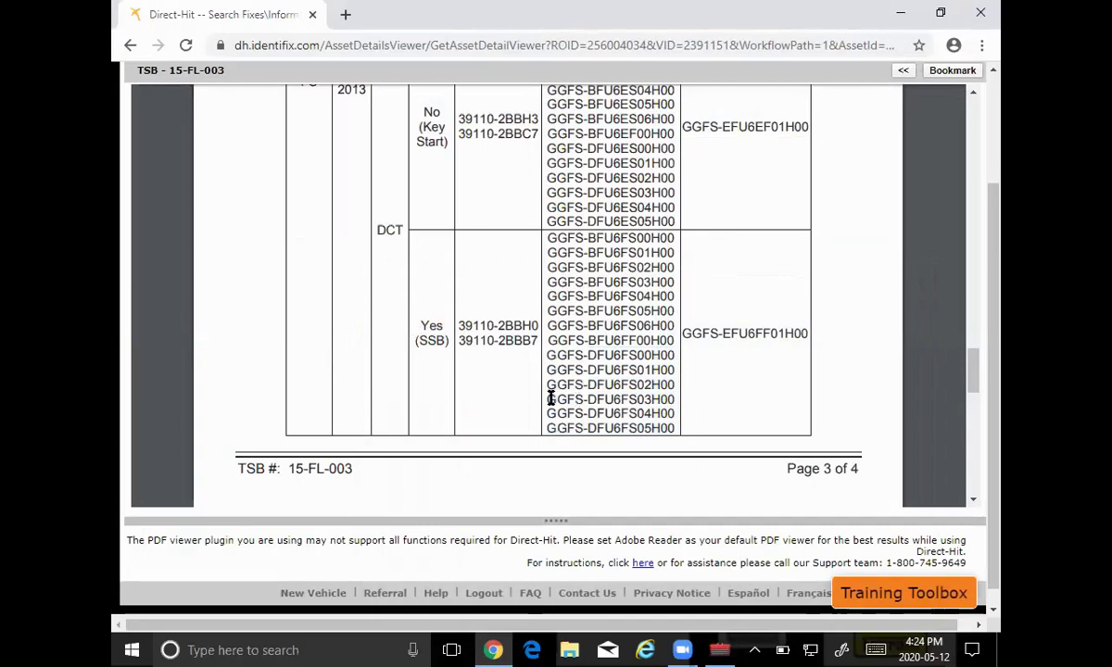
{"action": "left_click_drag", "start_coordinate": [547, 400], "coordinate": [675, 399]}
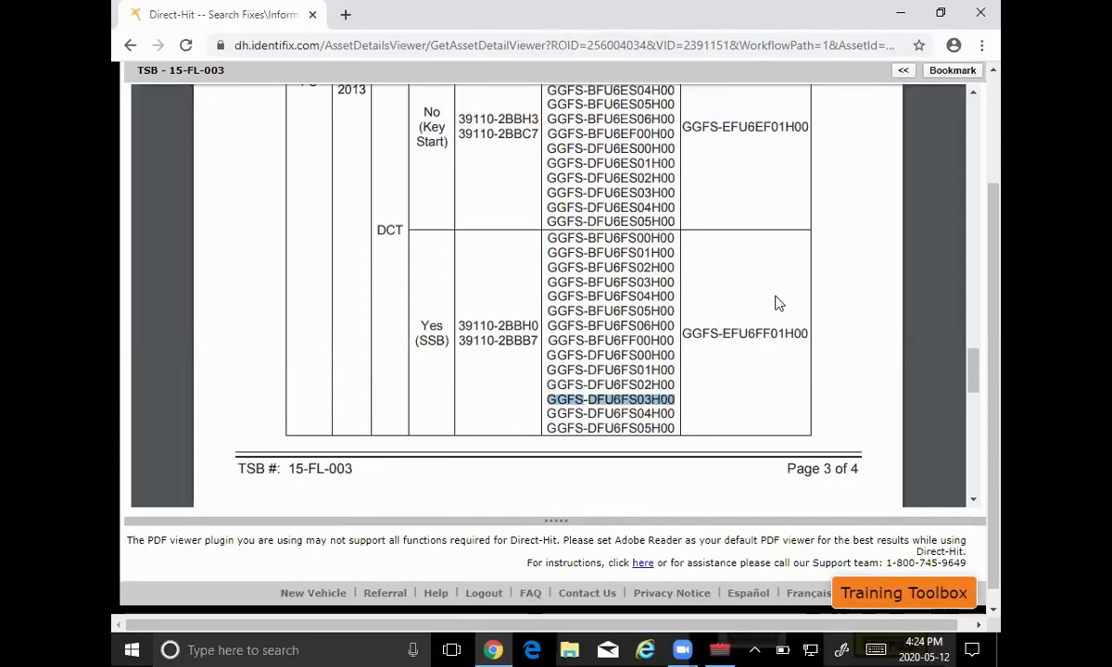
{"action": "left_click", "coordinate": [921, 10]}
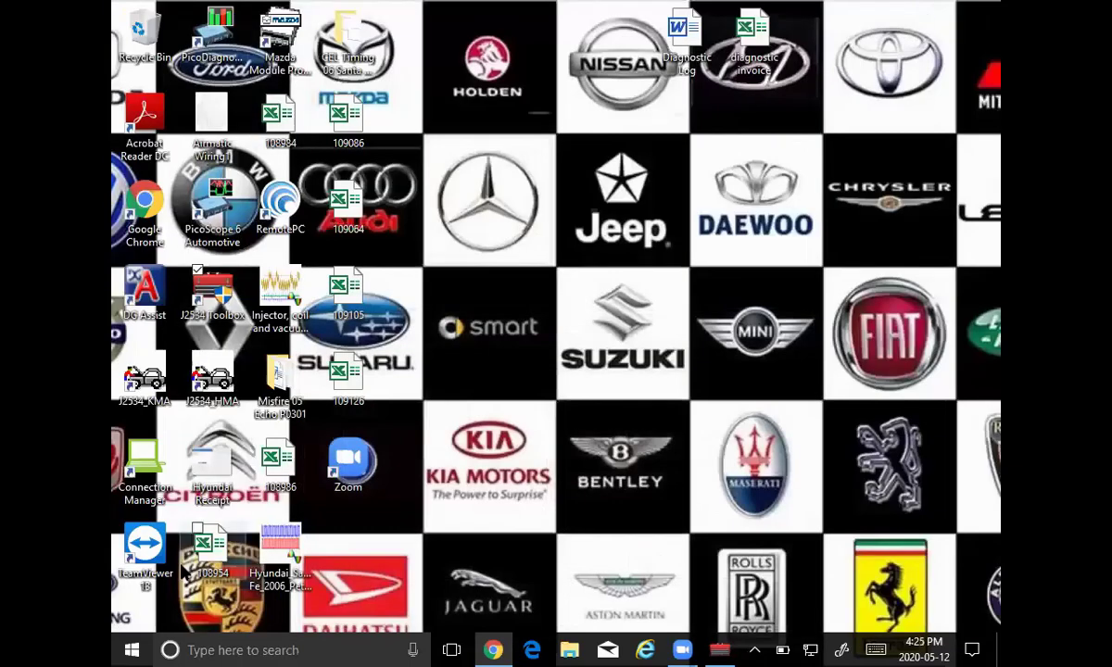
Launch J2534_HMA, review the vehicle connector pin-out details, and return to the caution notice.
{"action": "double_click", "coordinate": [212, 379]}
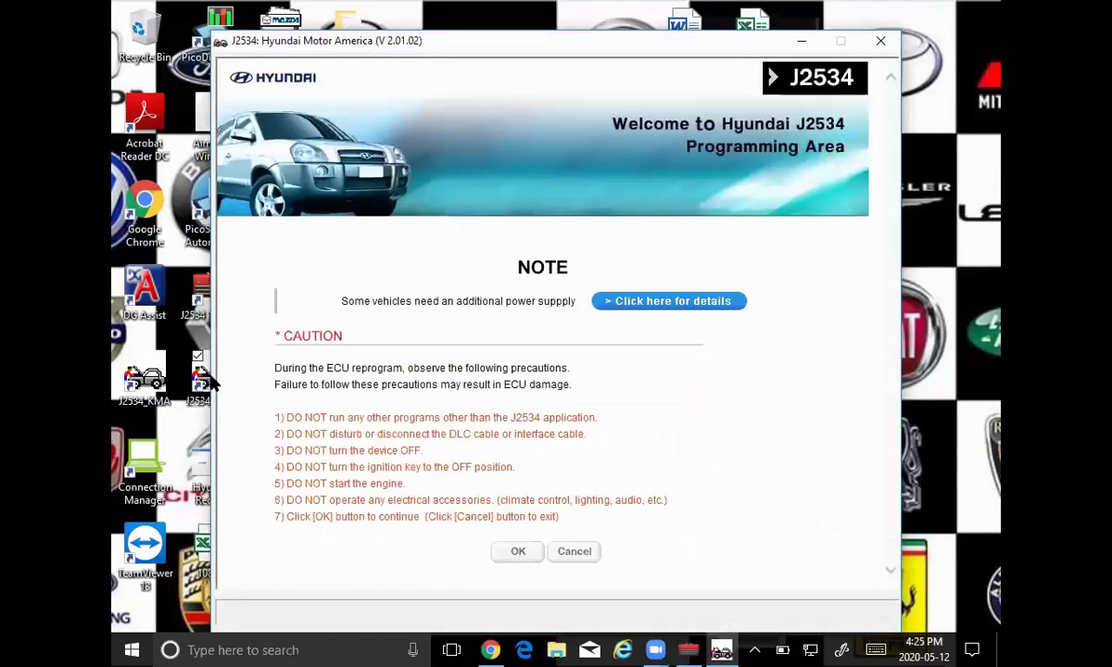
{"action": "left_click", "coordinate": [630, 306]}
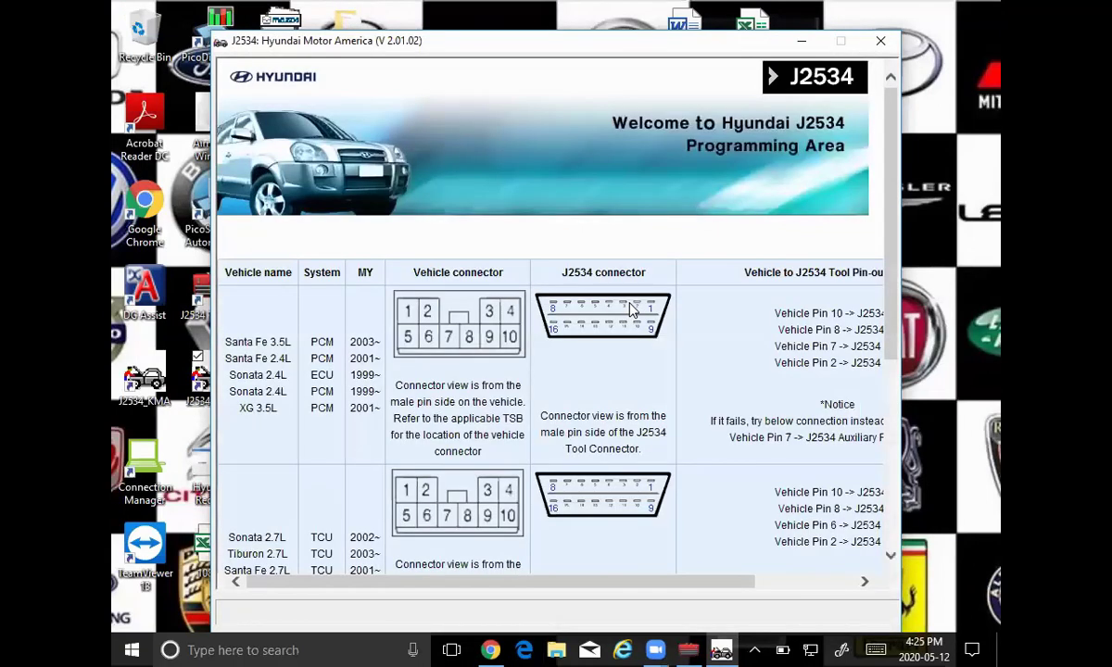
{"action": "left_click_drag", "start_coordinate": [805, 437], "coordinate": [766, 345]}
{"action": "scroll", "coordinate": [766, 345], "scroll_direction": "down", "scroll_amount": 3}
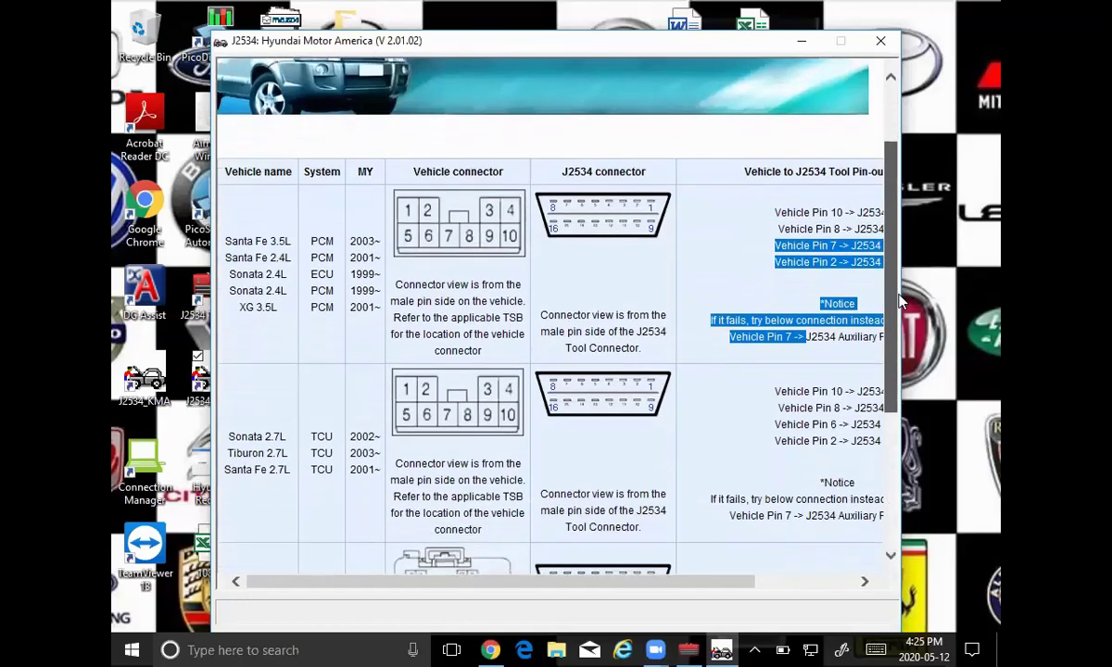
{"action": "left_click_drag", "start_coordinate": [900, 315], "coordinate": [895, 559]}
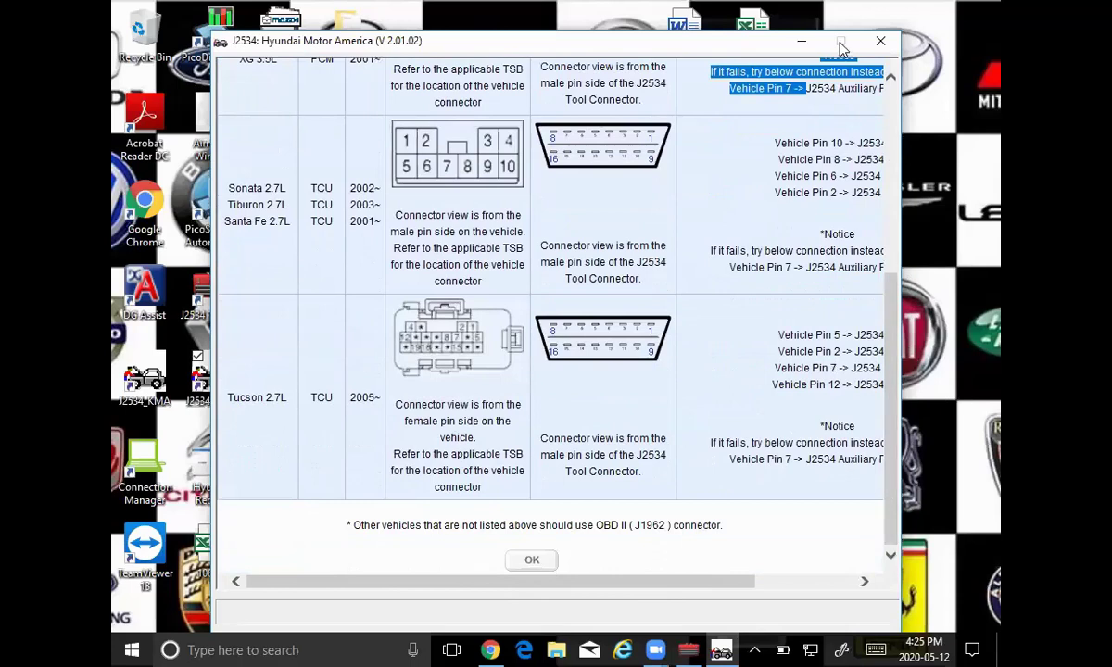
{"action": "left_click_drag", "start_coordinate": [747, 42], "coordinate": [751, 81]}
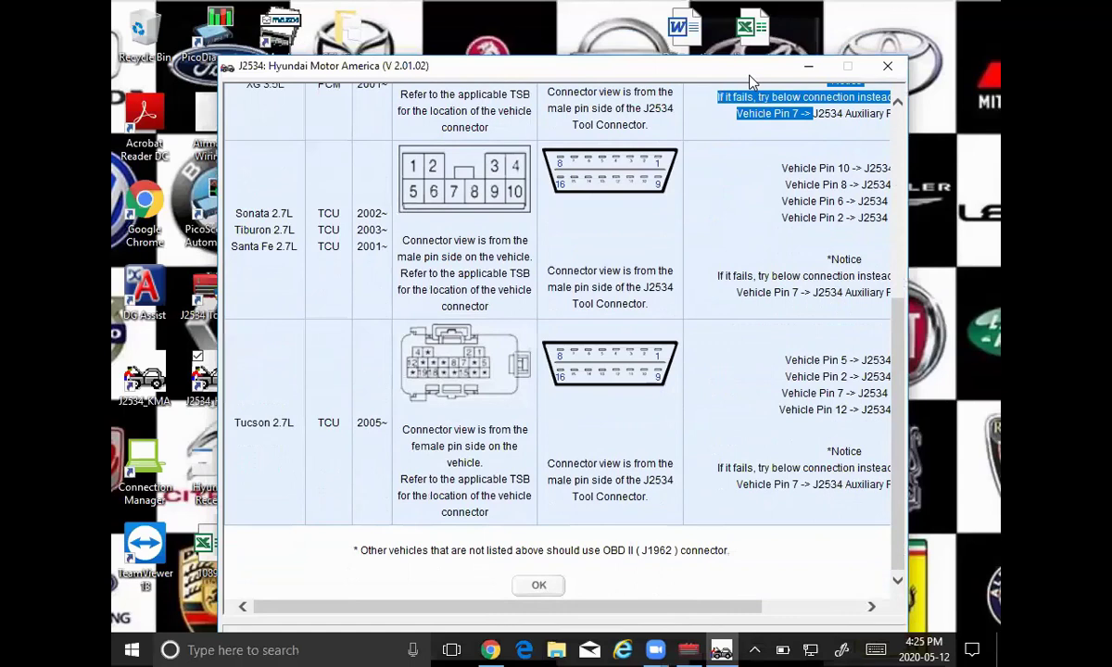
{"action": "left_click", "coordinate": [540, 589]}
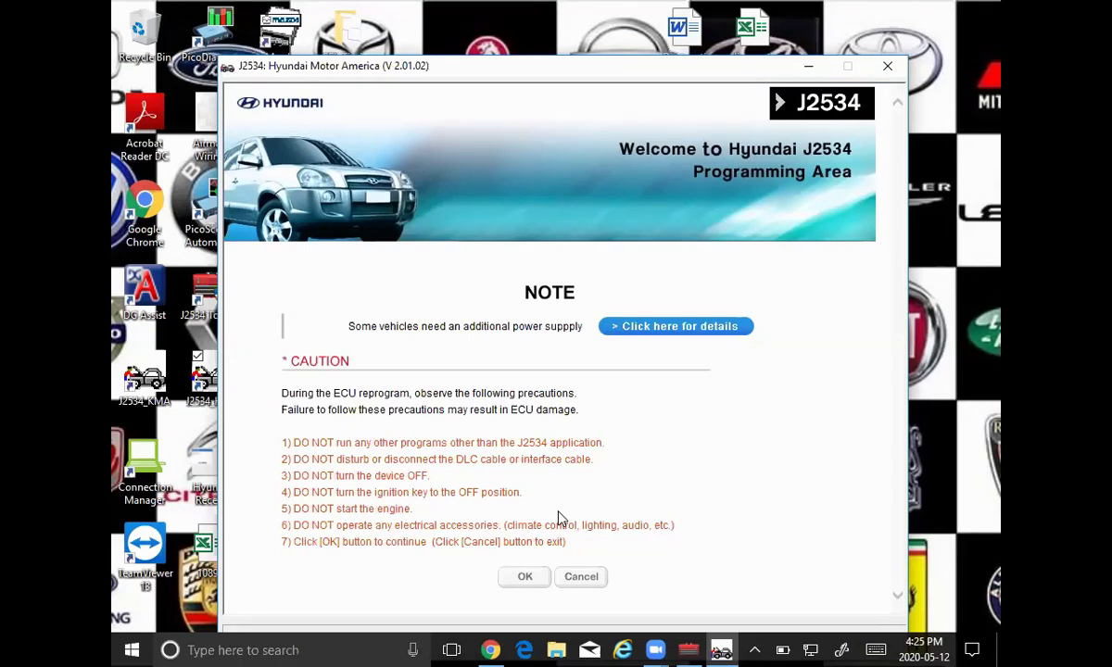
Accept the caution, choose CarDAQ-M, close J2534 ToolBox to free it, and confirm the device.
{"action": "left_click", "coordinate": [519, 577]}
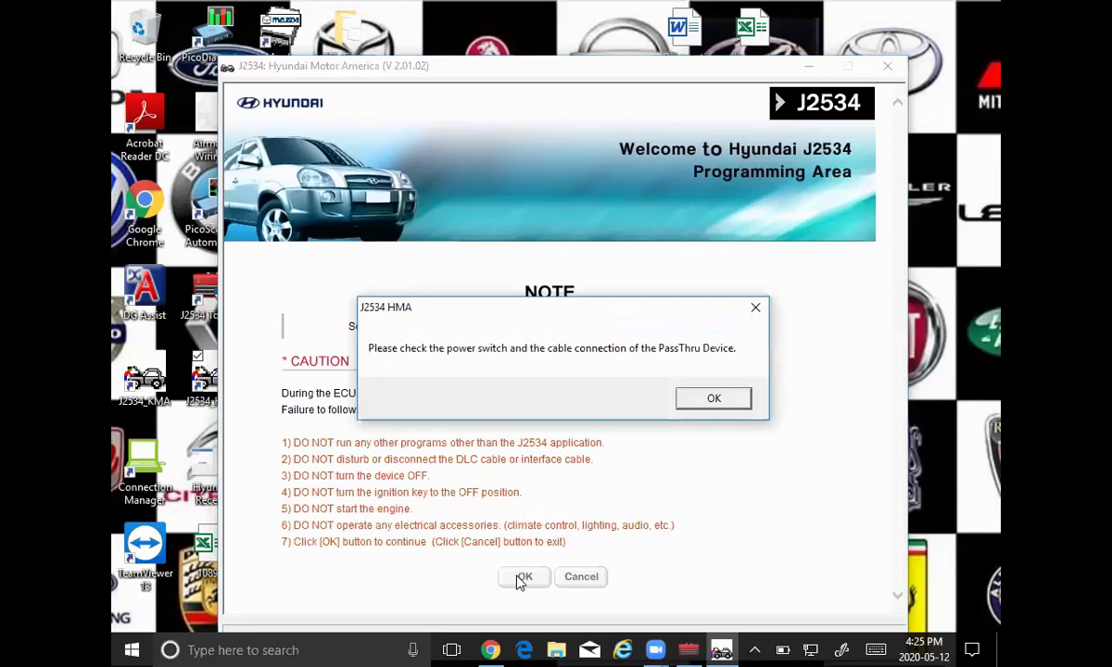
{"action": "left_click", "coordinate": [714, 400]}
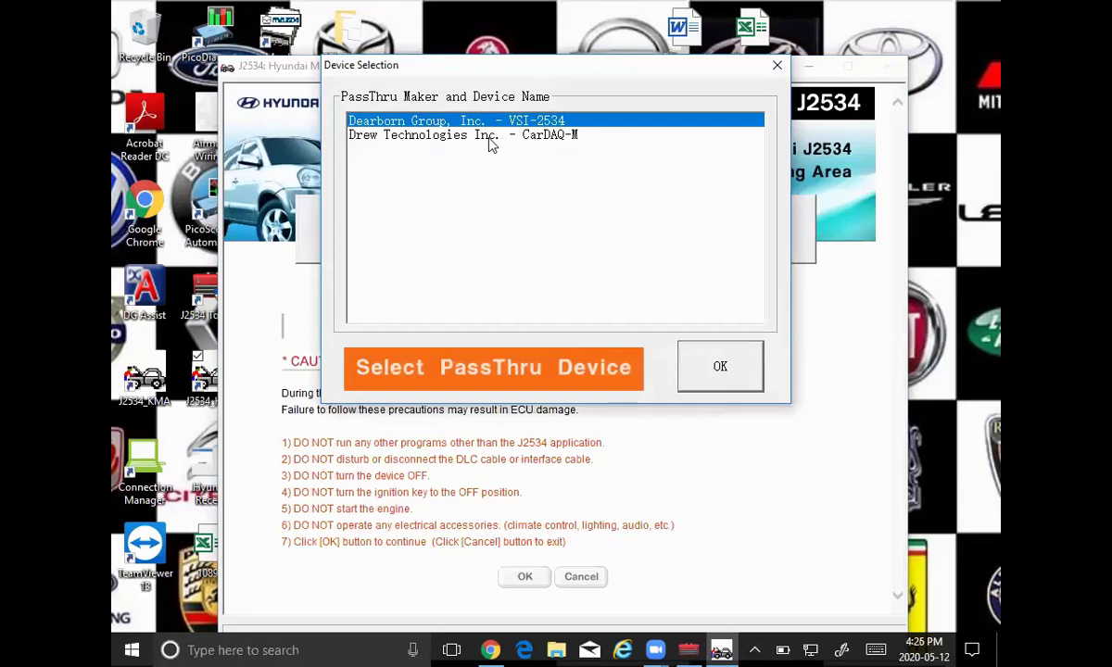
{"action": "left_click", "coordinate": [459, 135]}
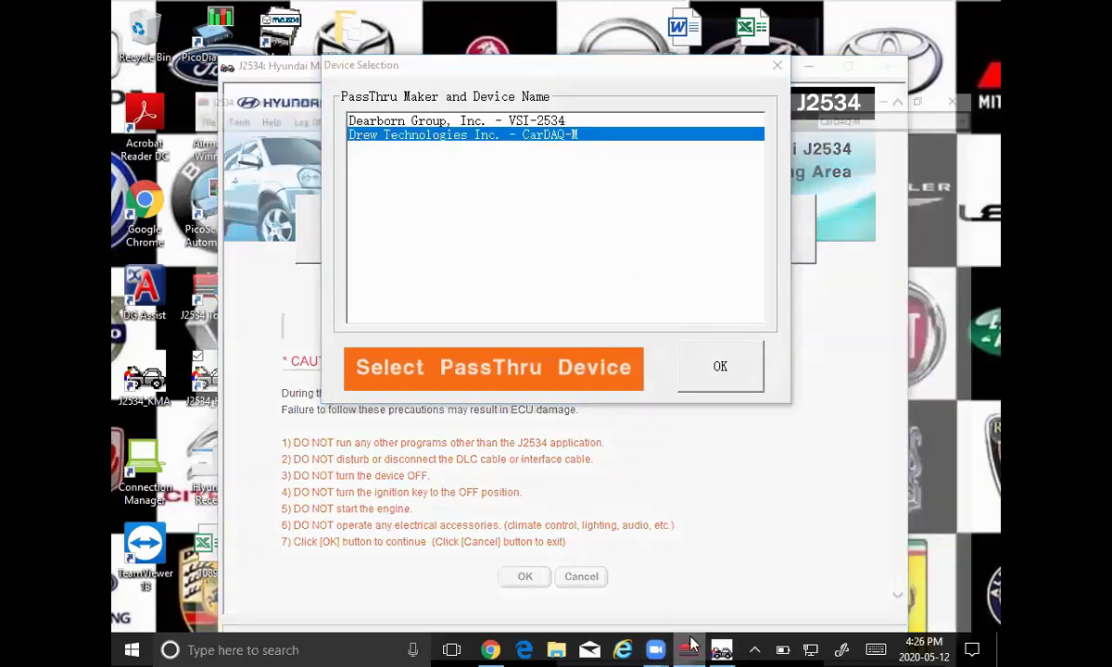
{"action": "left_click", "coordinate": [688, 649]}
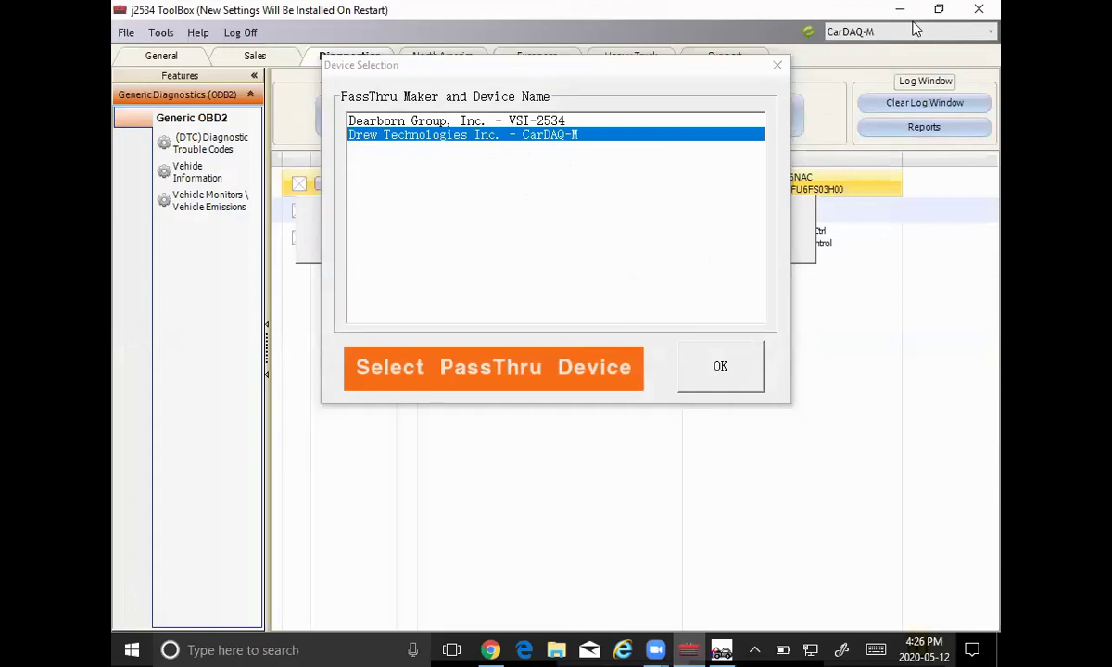
{"action": "left_click", "coordinate": [982, 9]}
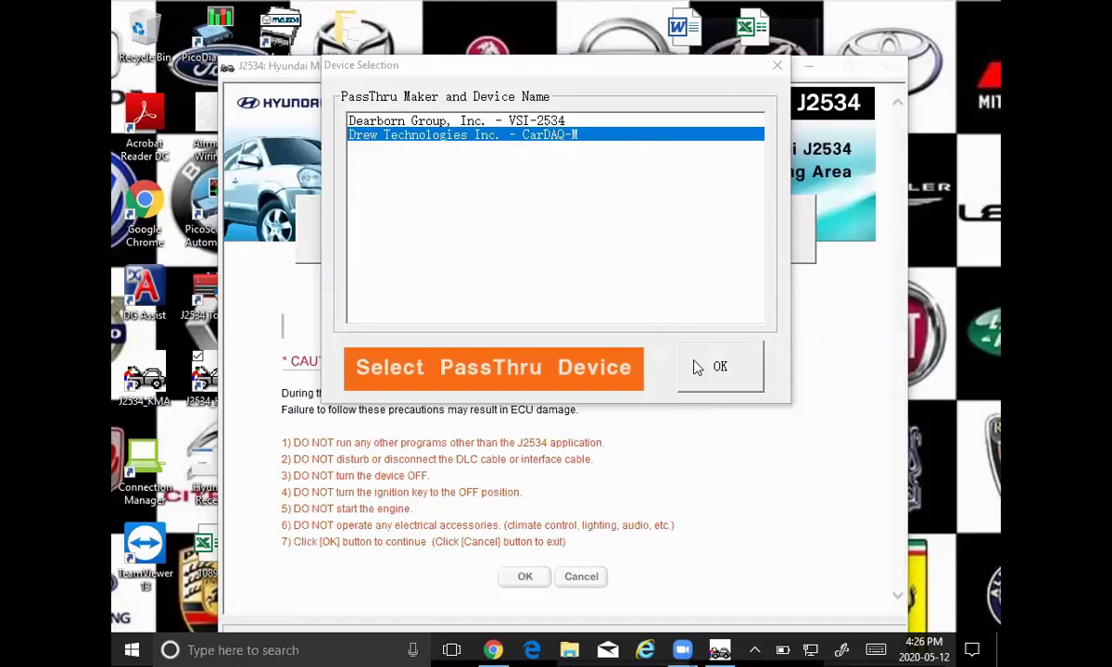
{"action": "left_click", "coordinate": [709, 384]}
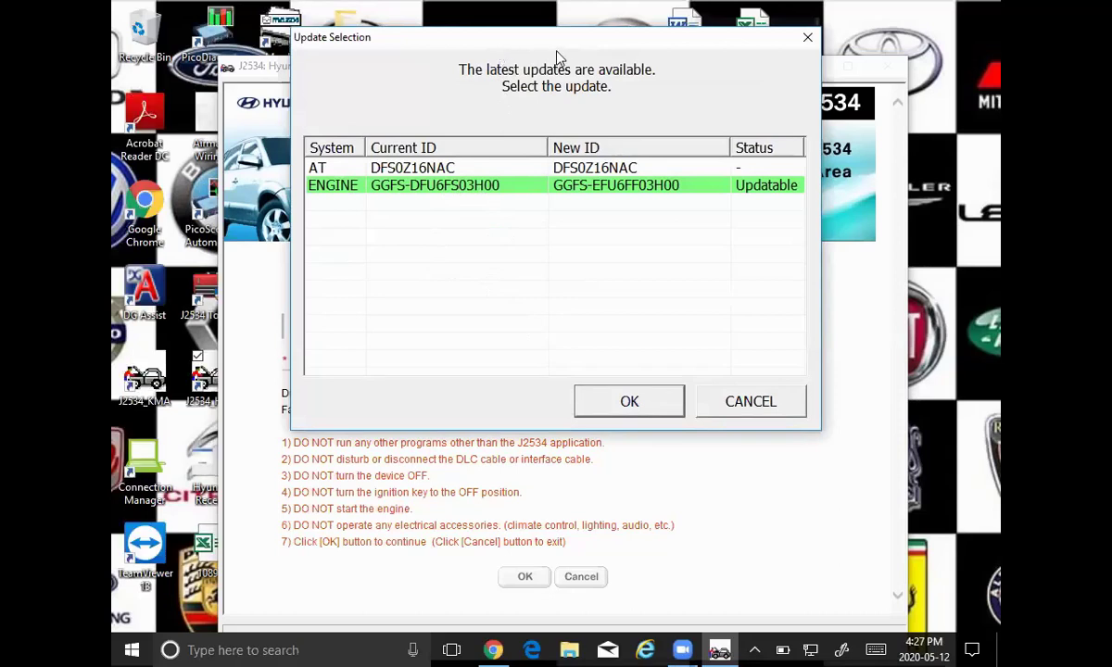
Select the ENGINE update to GGFS-EFU6FF03H00 in Update Selection and confirm it.
{"action": "left_click_drag", "start_coordinate": [557, 48], "coordinate": [571, 108]}
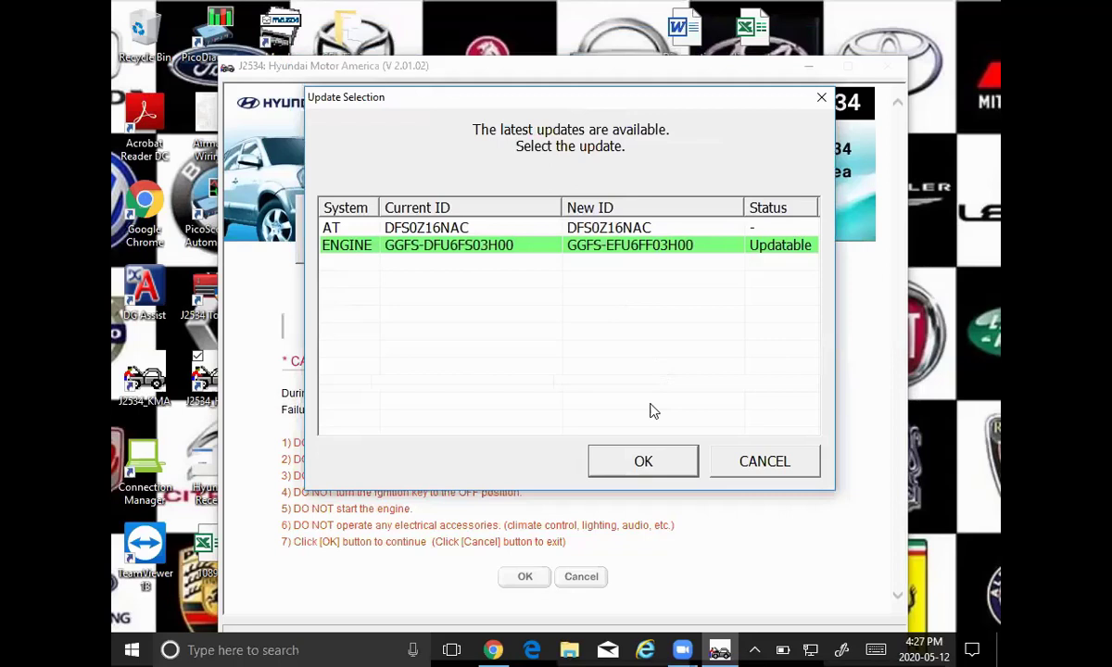
{"action": "left_click", "coordinate": [643, 464]}
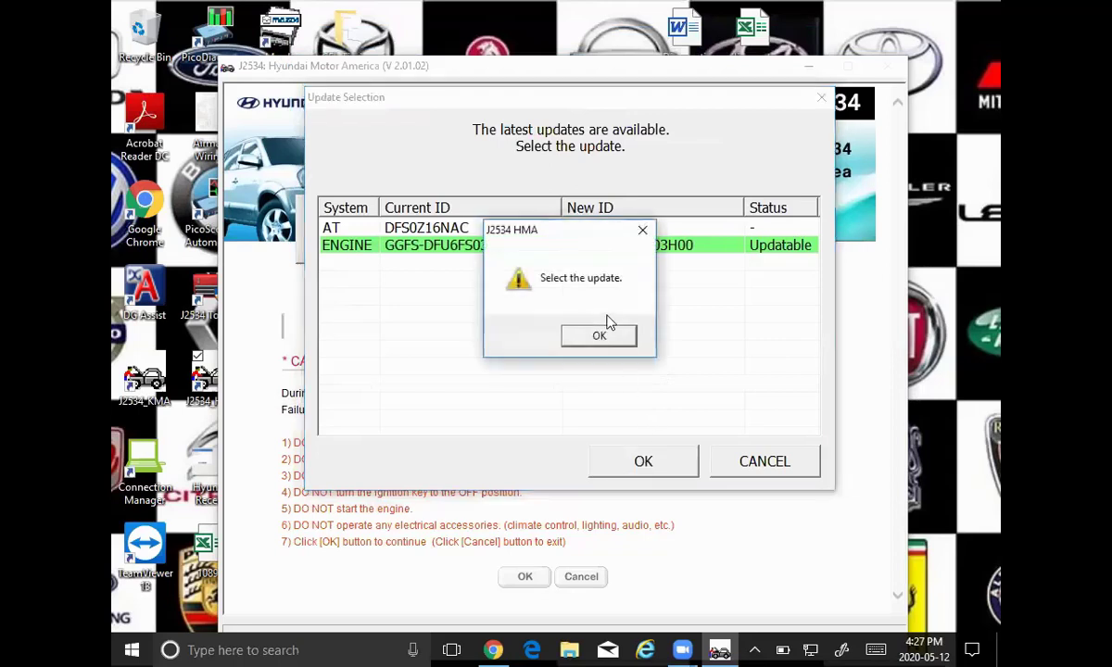
{"action": "left_click", "coordinate": [601, 335]}
{"action": "left_click", "coordinate": [591, 246]}
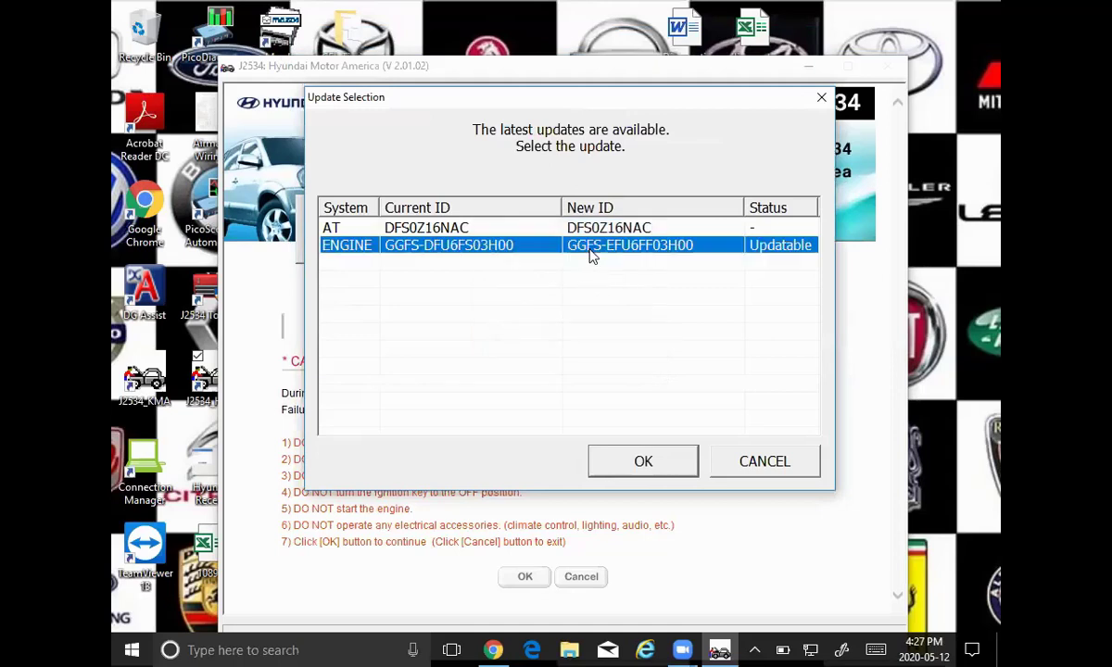
{"action": "left_click", "coordinate": [633, 461]}
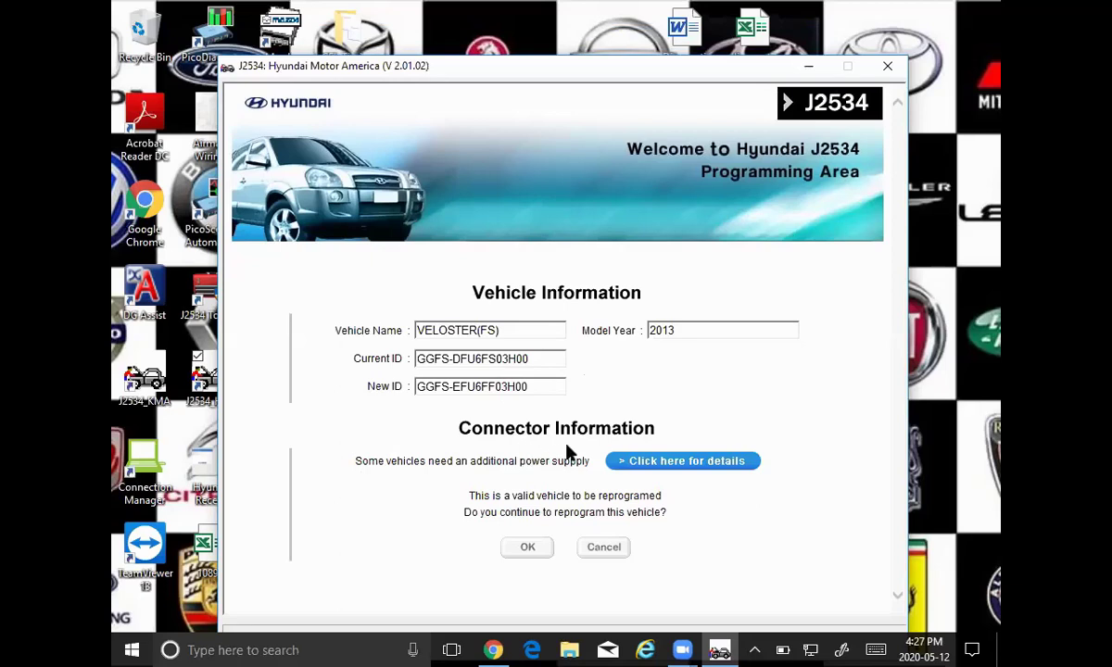
Bring the Direct-Hit TSB 15-FL-003 ROM ID table back to the front.
{"action": "left_click", "coordinate": [494, 649]}
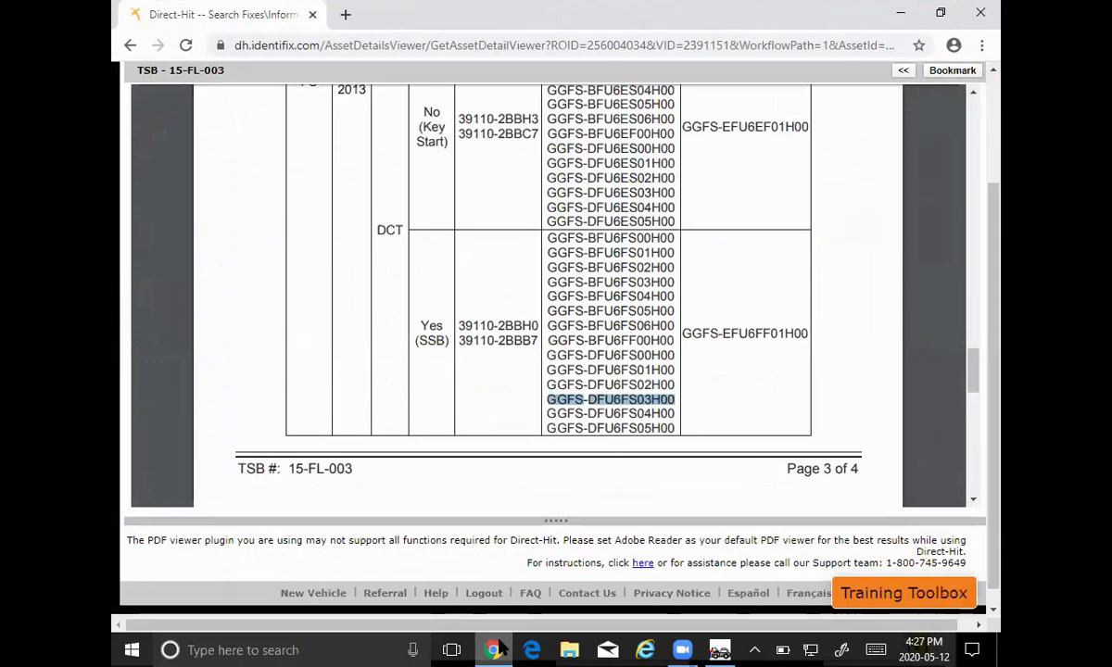
Compare the programmer's vehicle info with the TSB table and mark calibration ID EFU6FF01H00.
{"action": "left_click", "coordinate": [496, 649]}
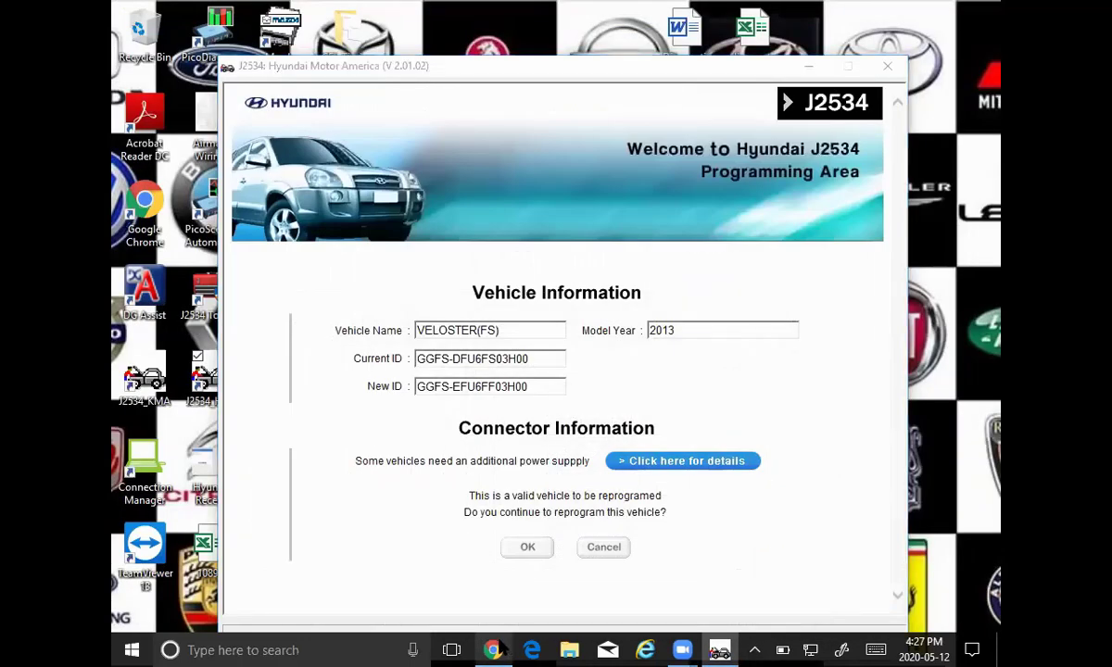
{"action": "left_click", "coordinate": [496, 649]}
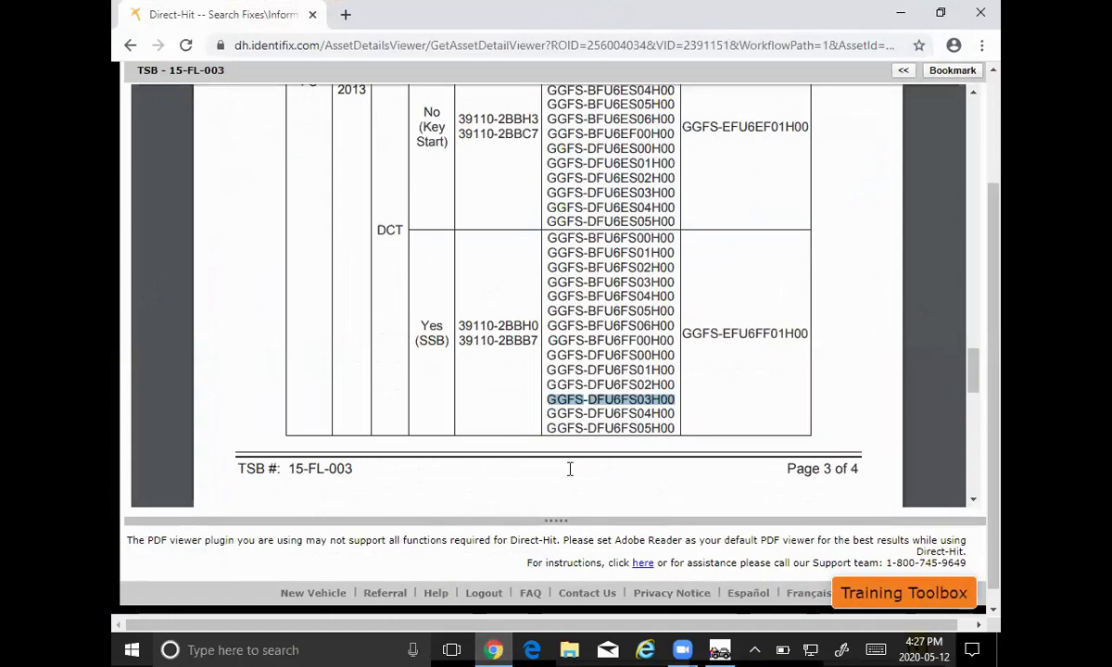
{"action": "double_click", "coordinate": [741, 334]}
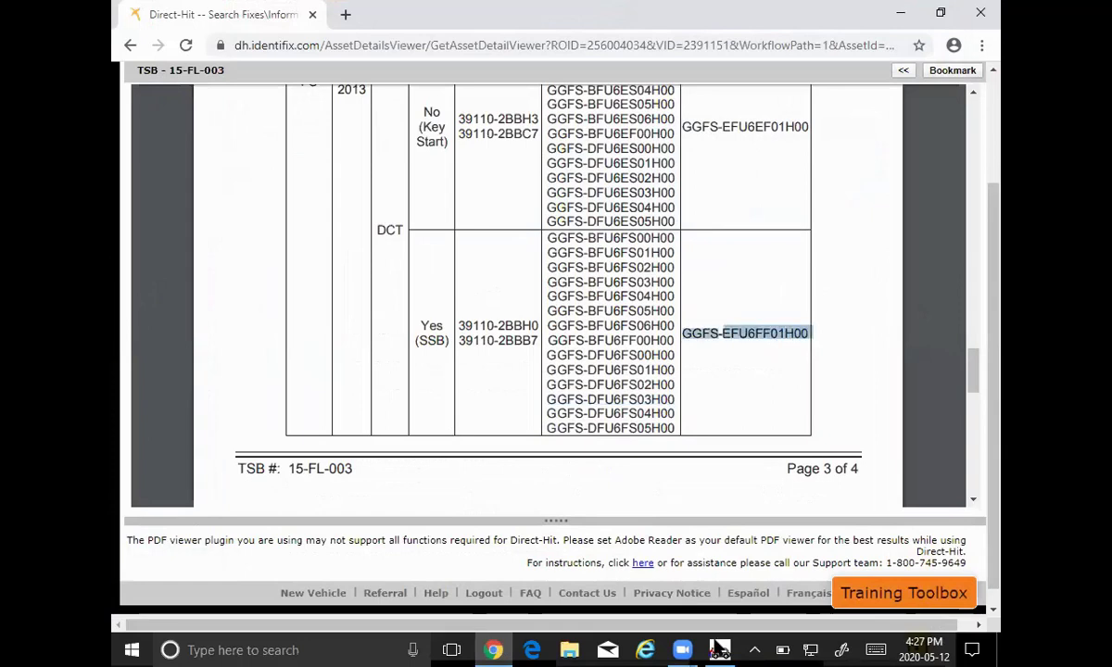
{"action": "left_click", "coordinate": [719, 649]}
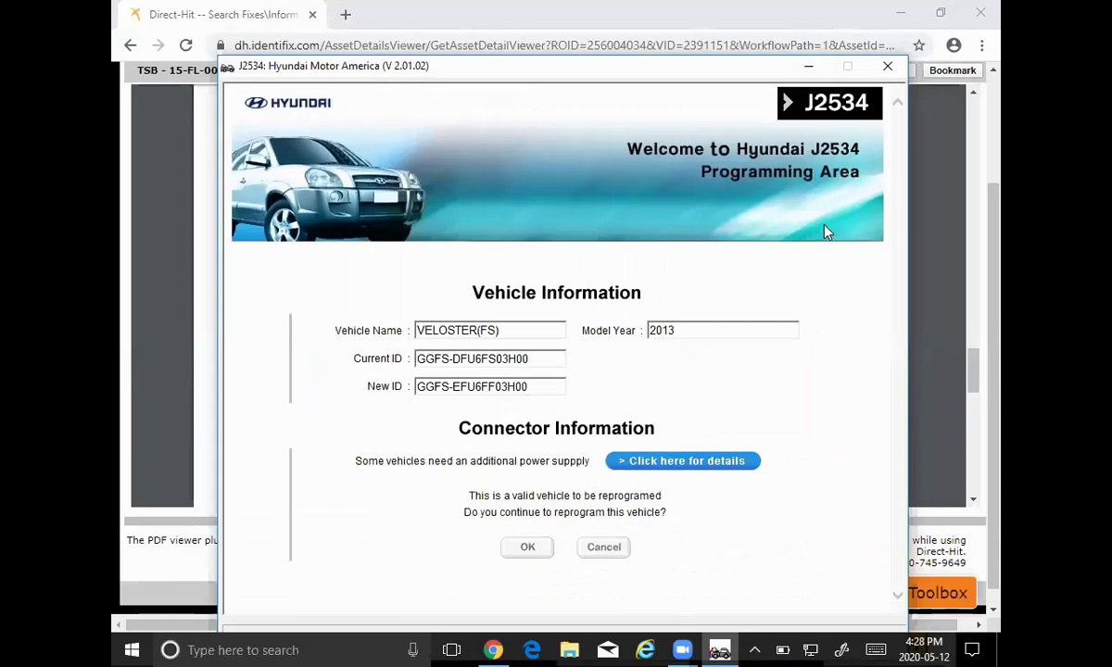
Select the replacement ID GGFS-EFU6FF01H00, return to Hyundai J2534 and confirm reprogramming the vehicle.
{"action": "left_click_drag", "start_coordinate": [723, 333], "coordinate": [791, 349]}
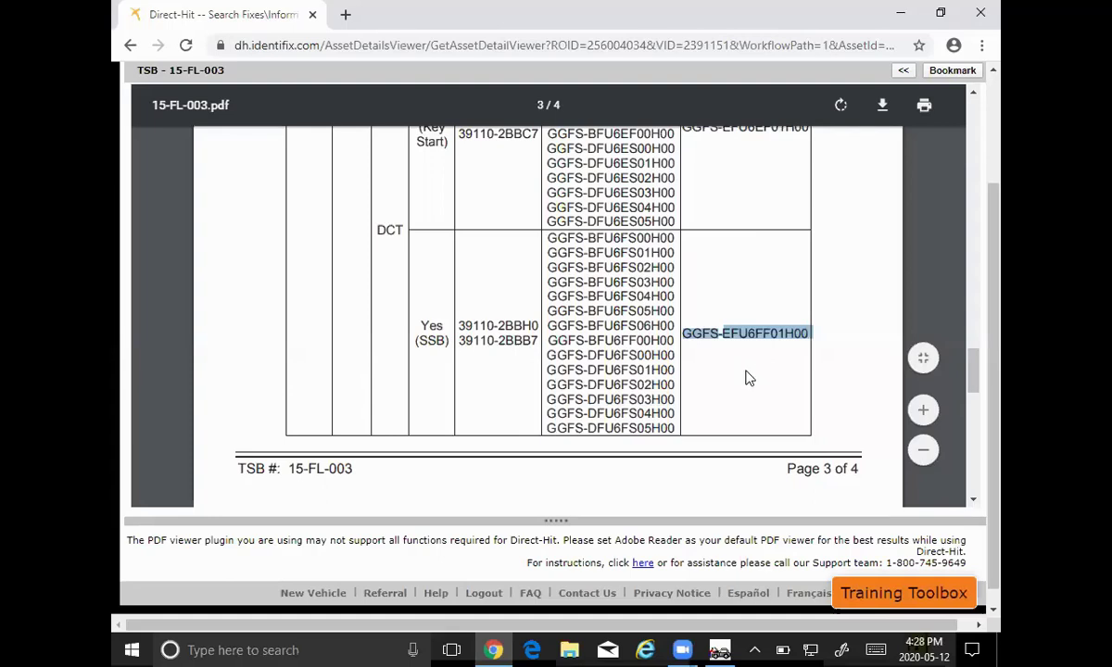
{"action": "left_click", "coordinate": [723, 649]}
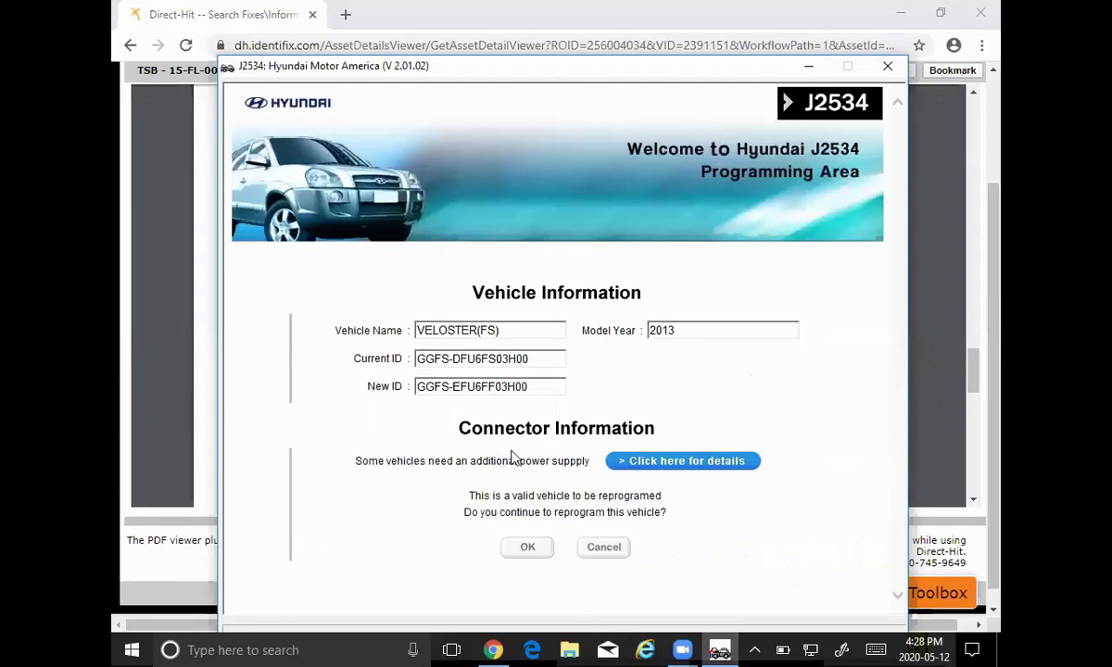
{"action": "left_click", "coordinate": [521, 549]}
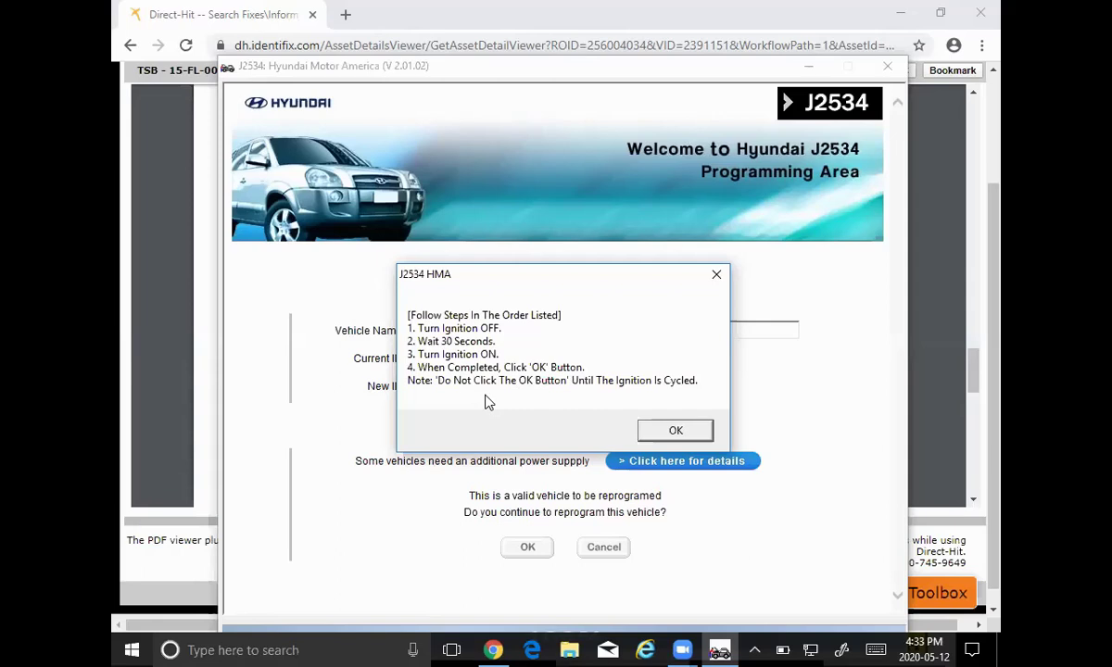
After cycling the ignition off for 30 seconds and back on, acknowledge the J2534 HMA prompt.
{"action": "left_click", "coordinate": [674, 431]}
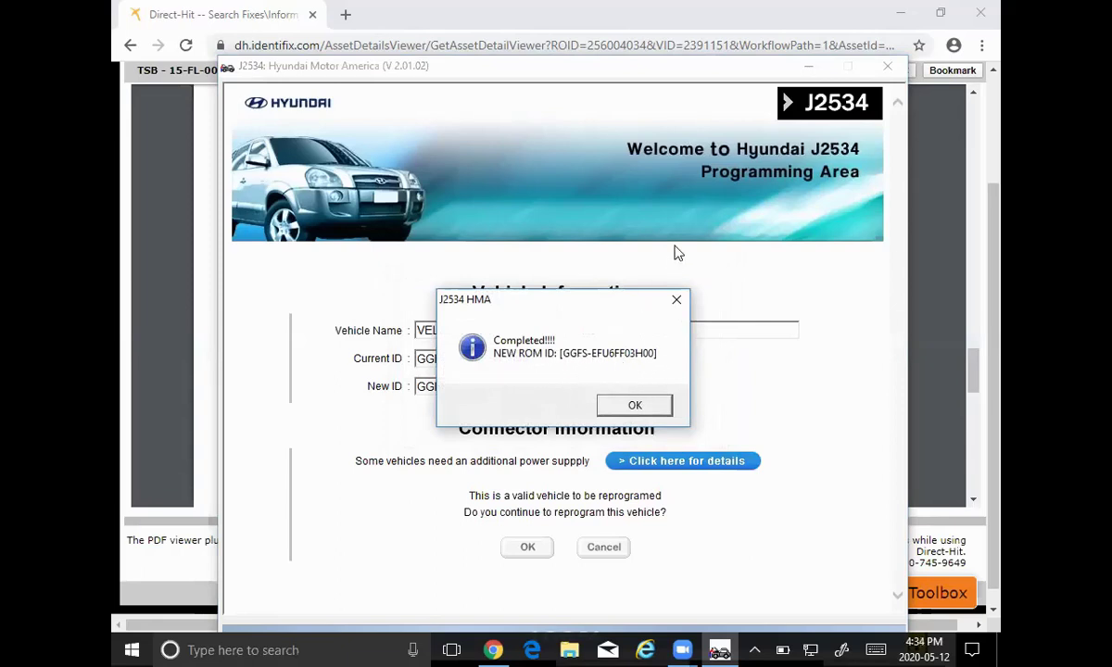
Acknowledge the completed reflash to GGFS-EFU6FF03H00 and the clear-CAN-DTCs warning to reach j2534 Success.
{"action": "left_click_drag", "start_coordinate": [609, 290], "coordinate": [731, 232]}
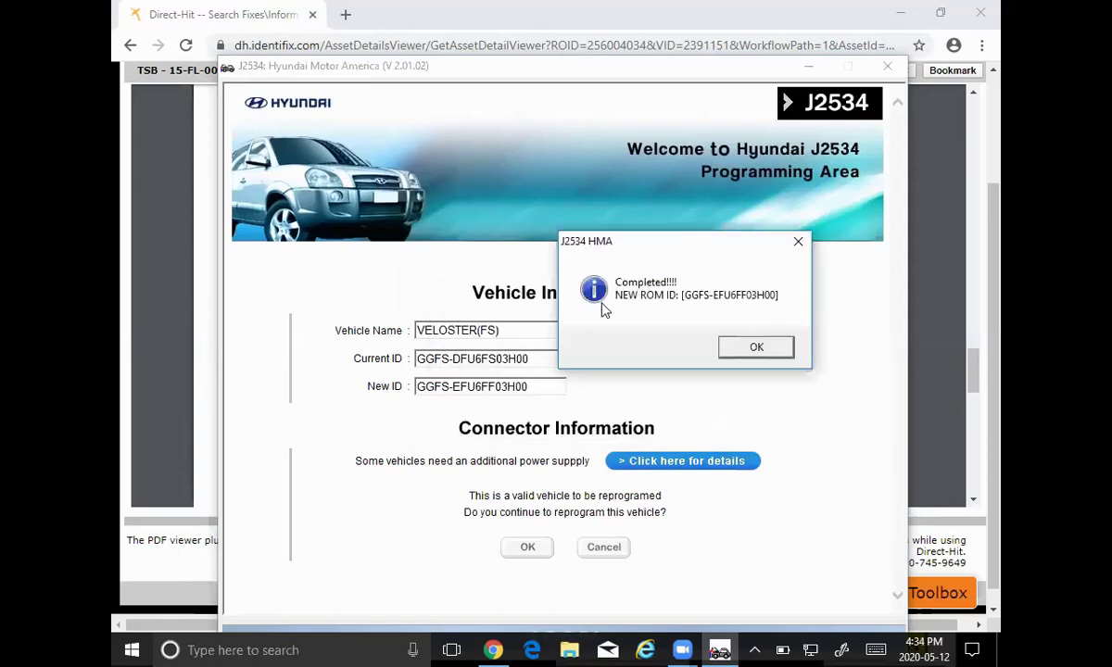
{"action": "left_click", "coordinate": [757, 347]}
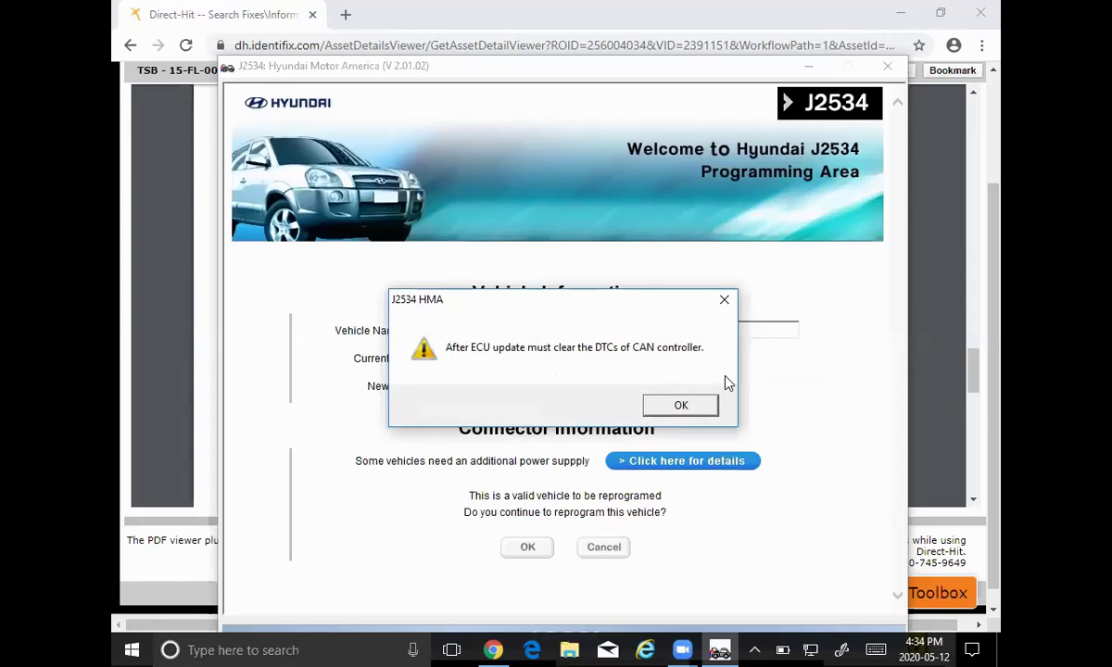
{"action": "left_click", "coordinate": [695, 409]}
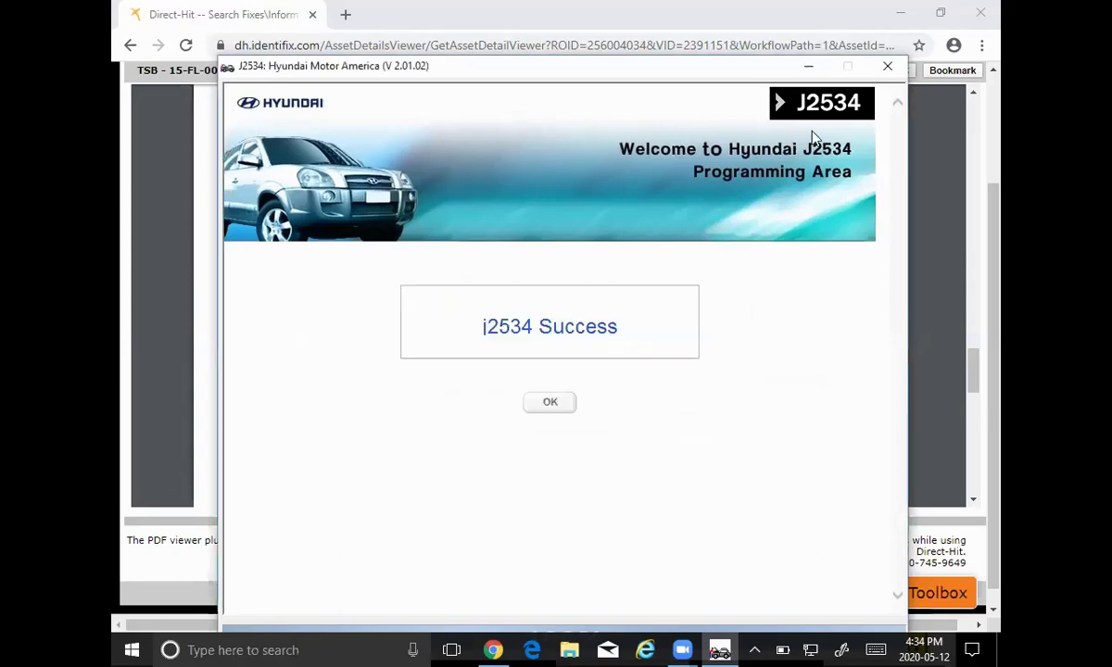
Close Hyundai J2534, then log into J2534 ToolBox without updating, using CarDAQ-M and its serial number.
{"action": "left_click", "coordinate": [553, 406]}
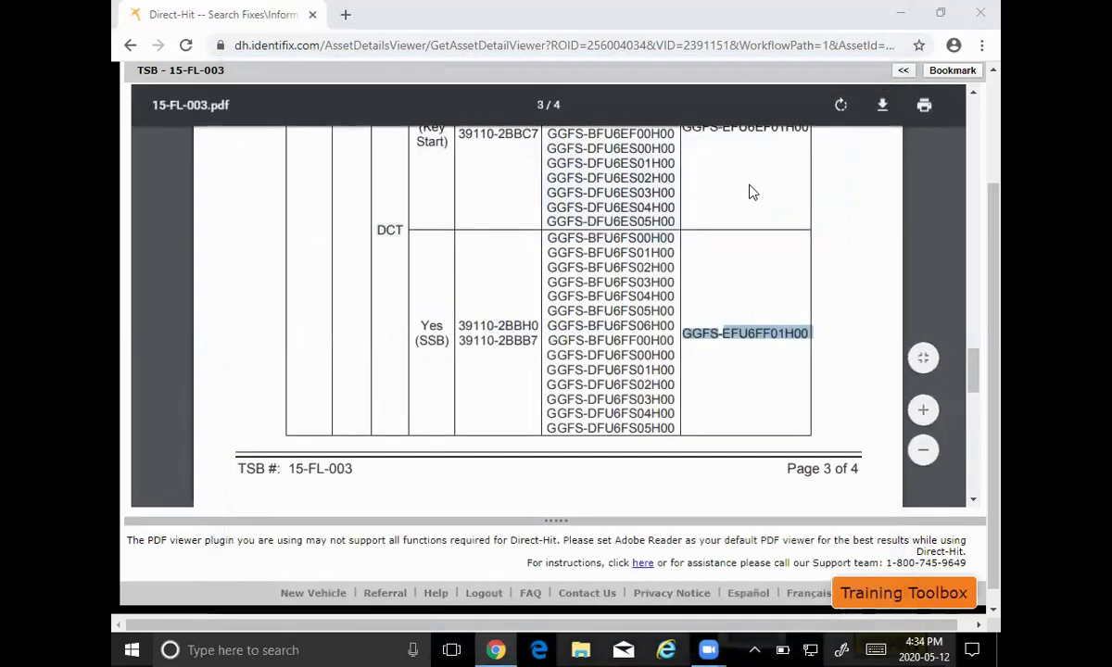
{"action": "key", "text": "super+d"}
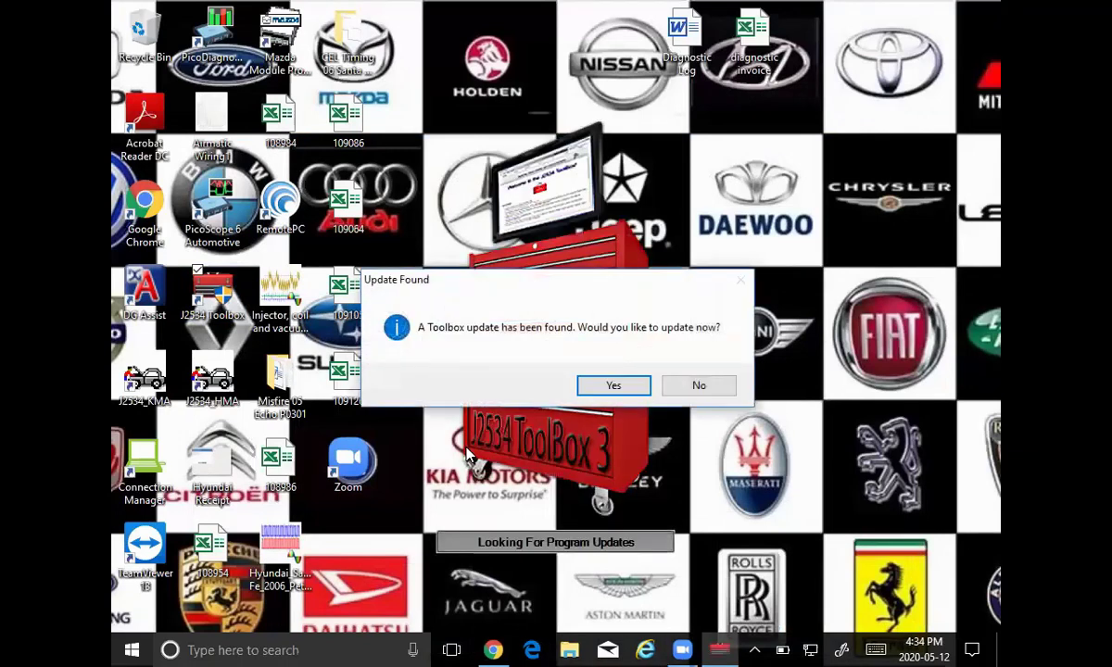
{"action": "left_click", "coordinate": [700, 385]}
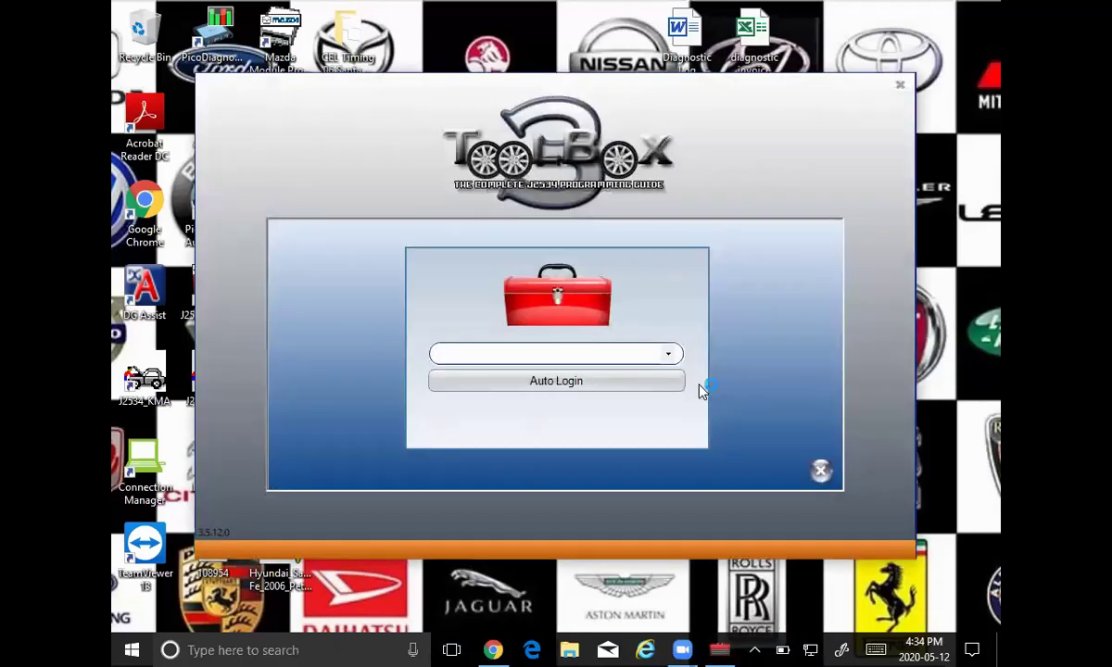
{"action": "left_click", "coordinate": [636, 367]}
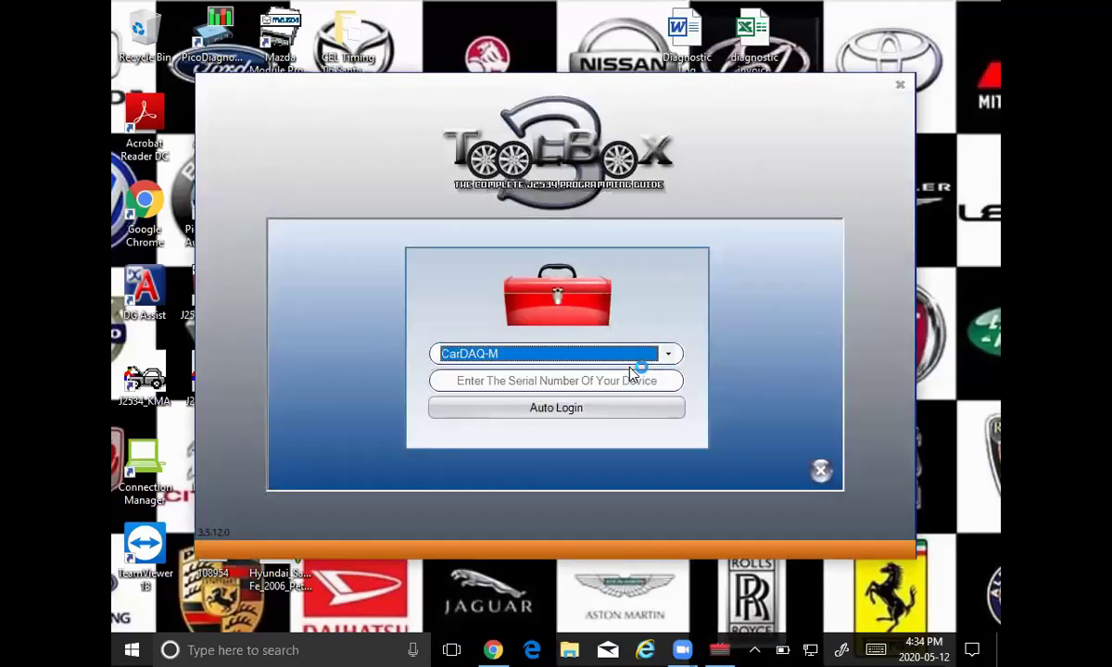
{"action": "left_click", "coordinate": [630, 379]}
{"action": "type", "text": "005"}
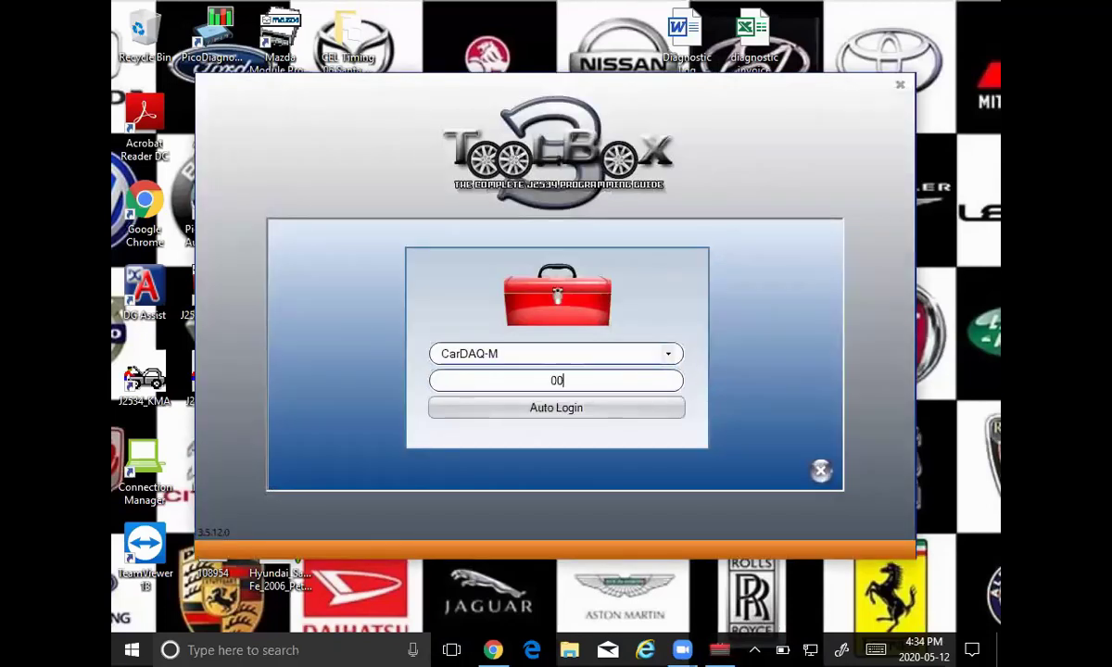
{"action": "type", "text": "347"}
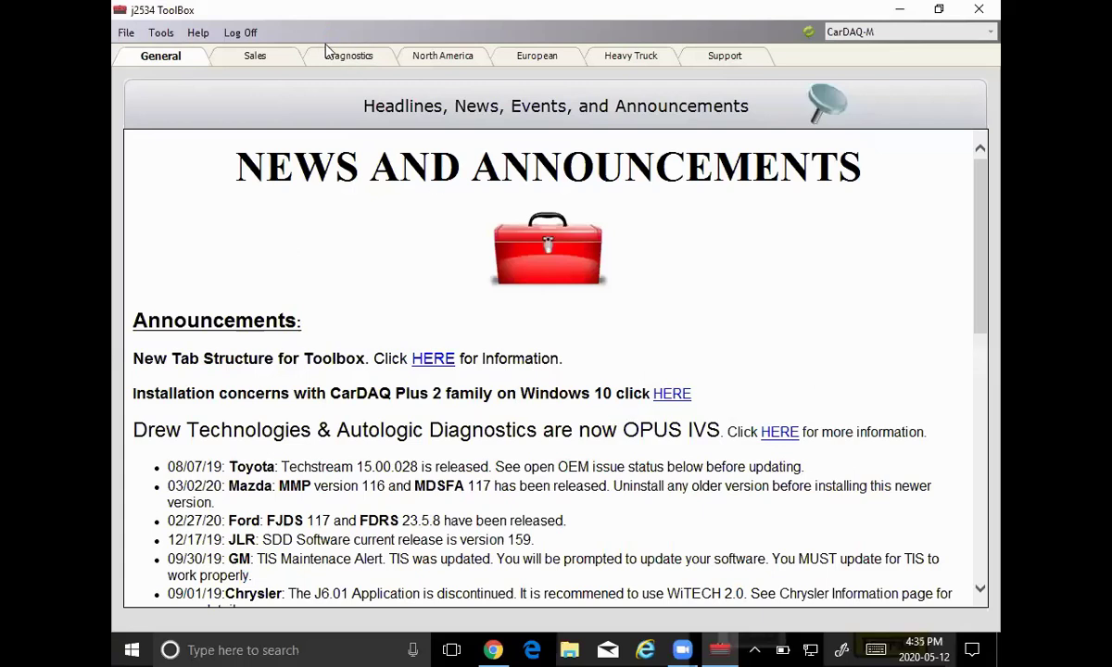
Request Generic OBD2 vehicle information under Diagnostics, answering the ignition on and off prompts.
{"action": "left_click", "coordinate": [334, 55]}
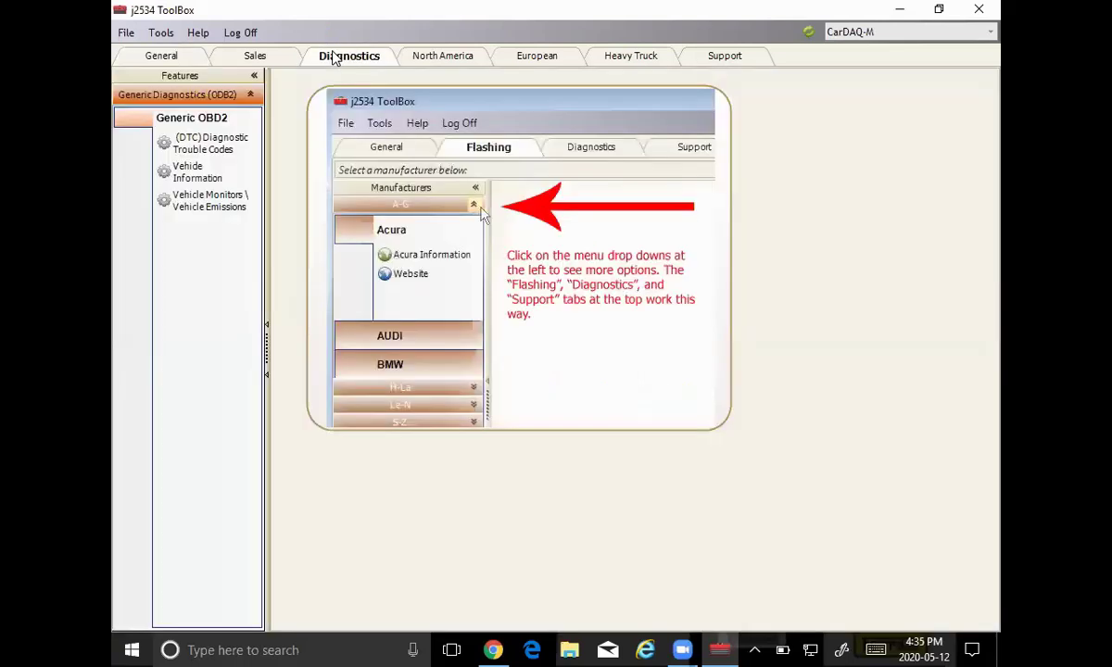
{"action": "left_click", "coordinate": [209, 173]}
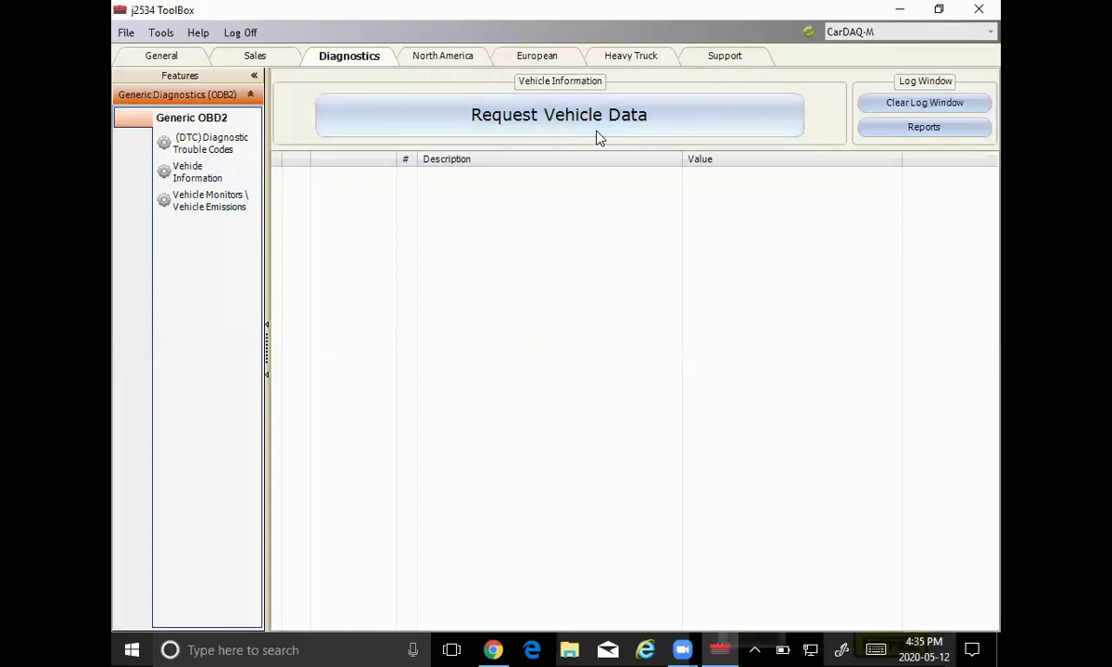
{"action": "left_click", "coordinate": [576, 115]}
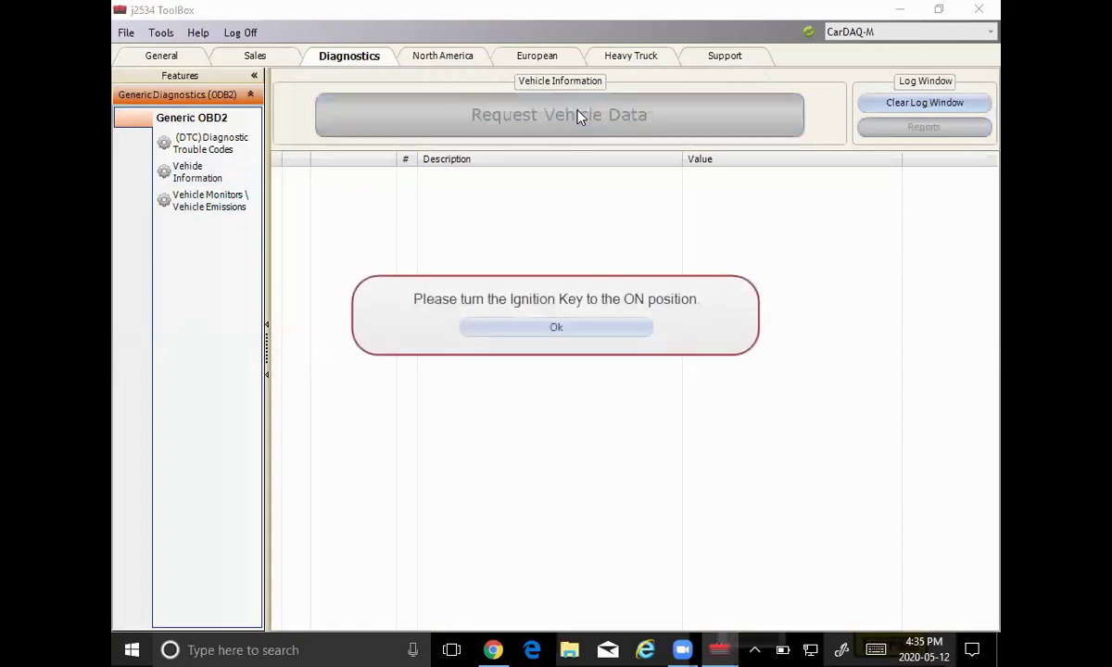
{"action": "left_click", "coordinate": [567, 330]}
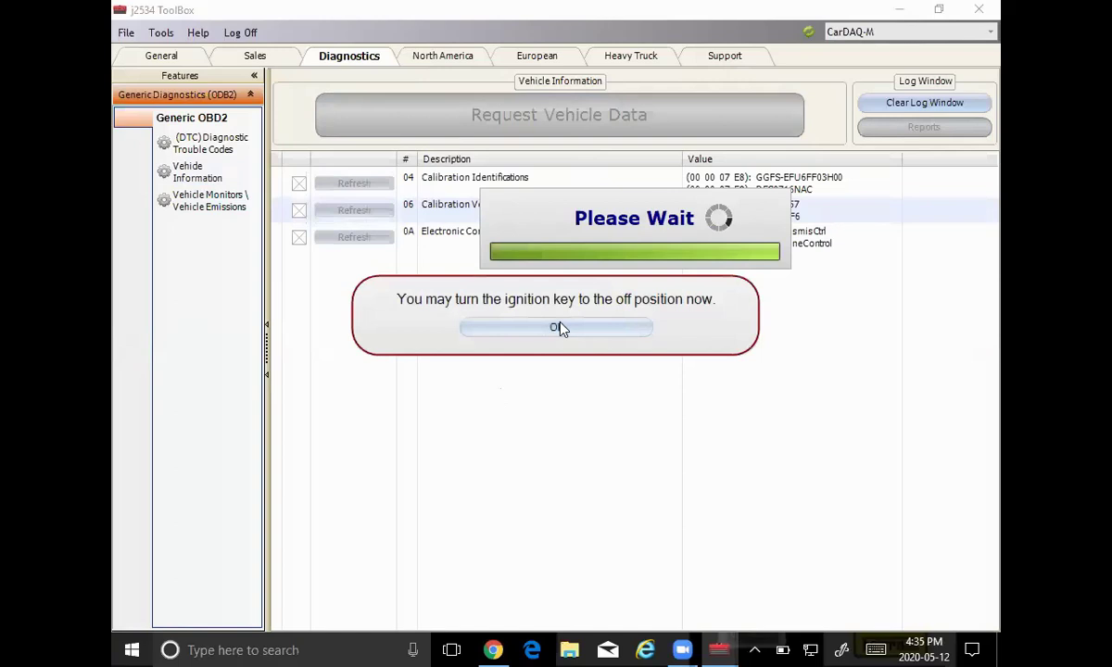
{"action": "left_click", "coordinate": [560, 328]}
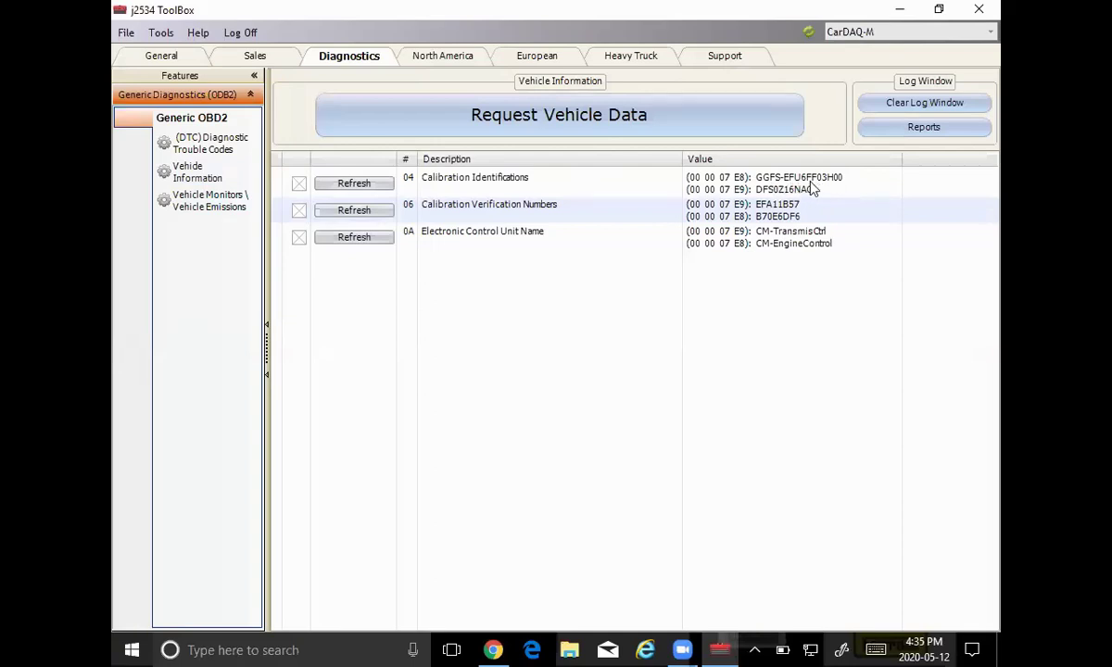
Read the diagnostic trouble codes through the ignition prompts, confirming 0 DTCs with a green check.
{"action": "left_click", "coordinate": [220, 142]}
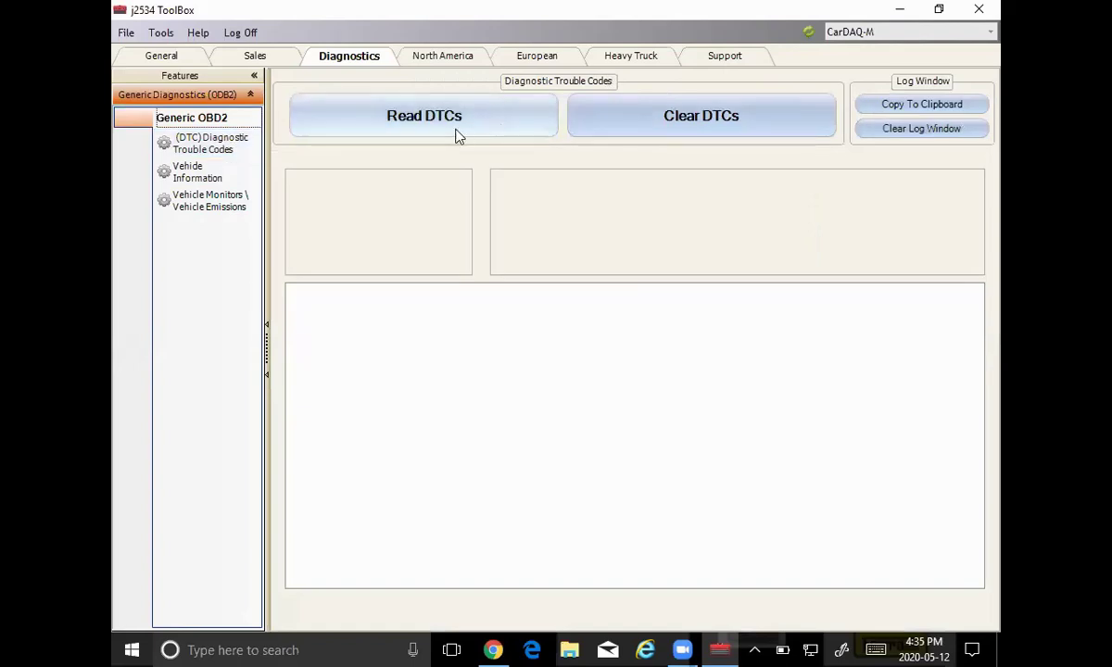
{"action": "left_click", "coordinate": [450, 133]}
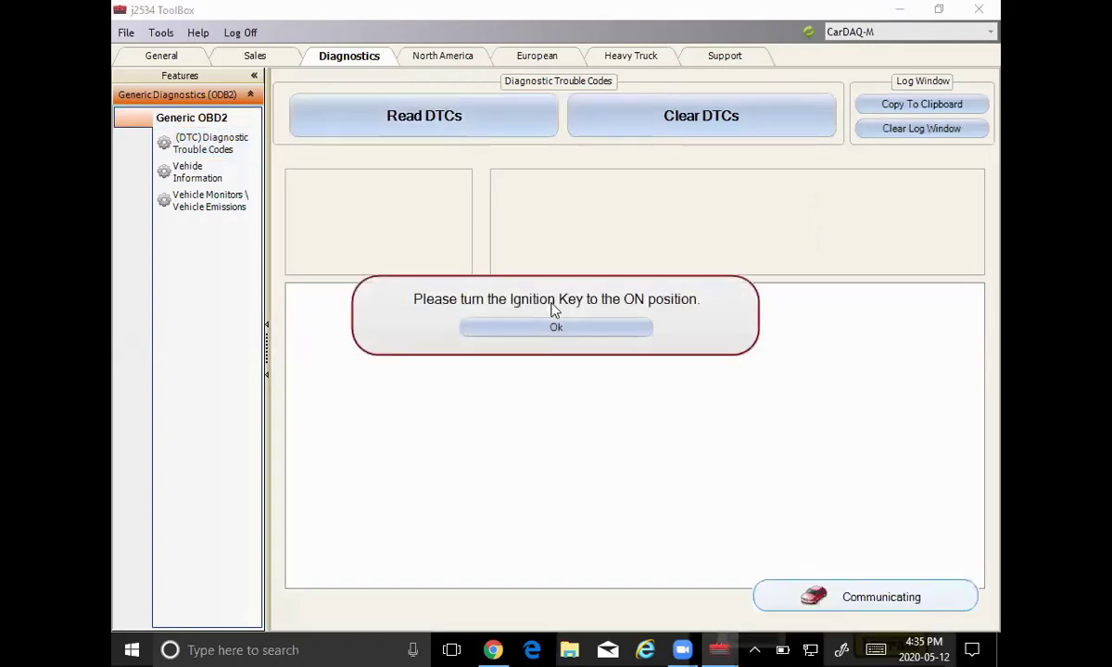
{"action": "left_click", "coordinate": [557, 330]}
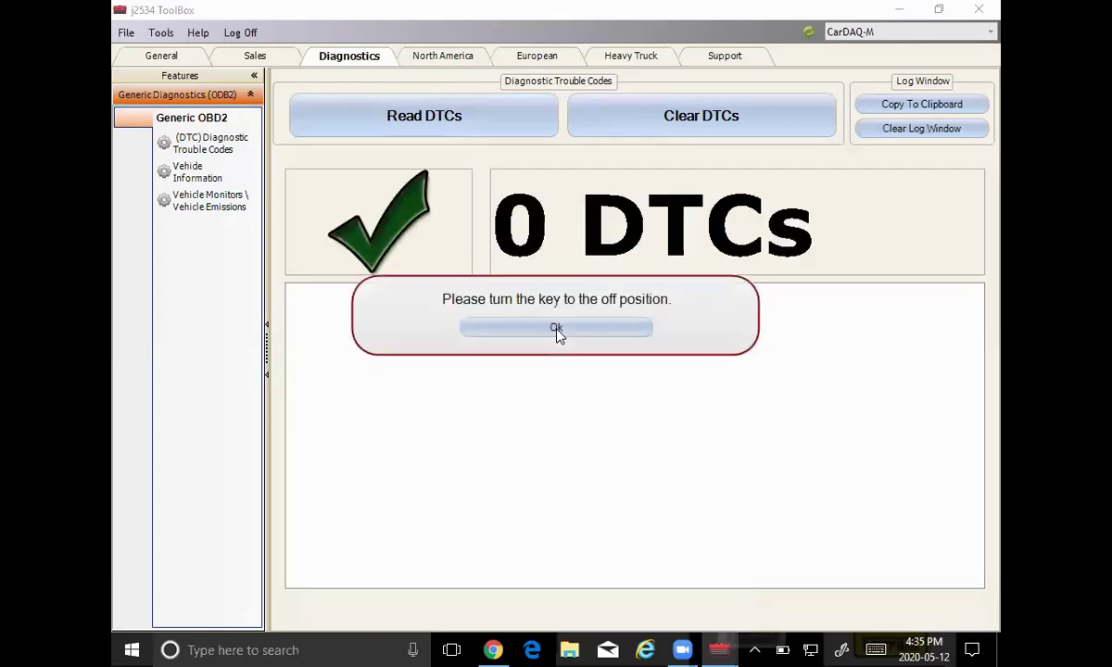
{"action": "left_click", "coordinate": [557, 330]}
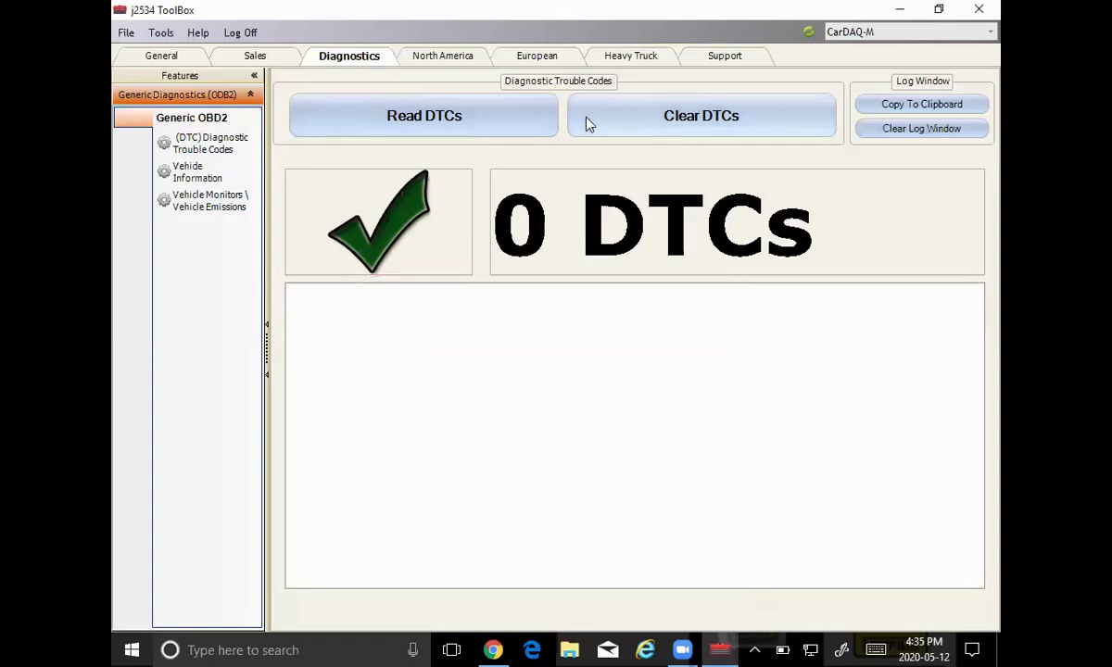